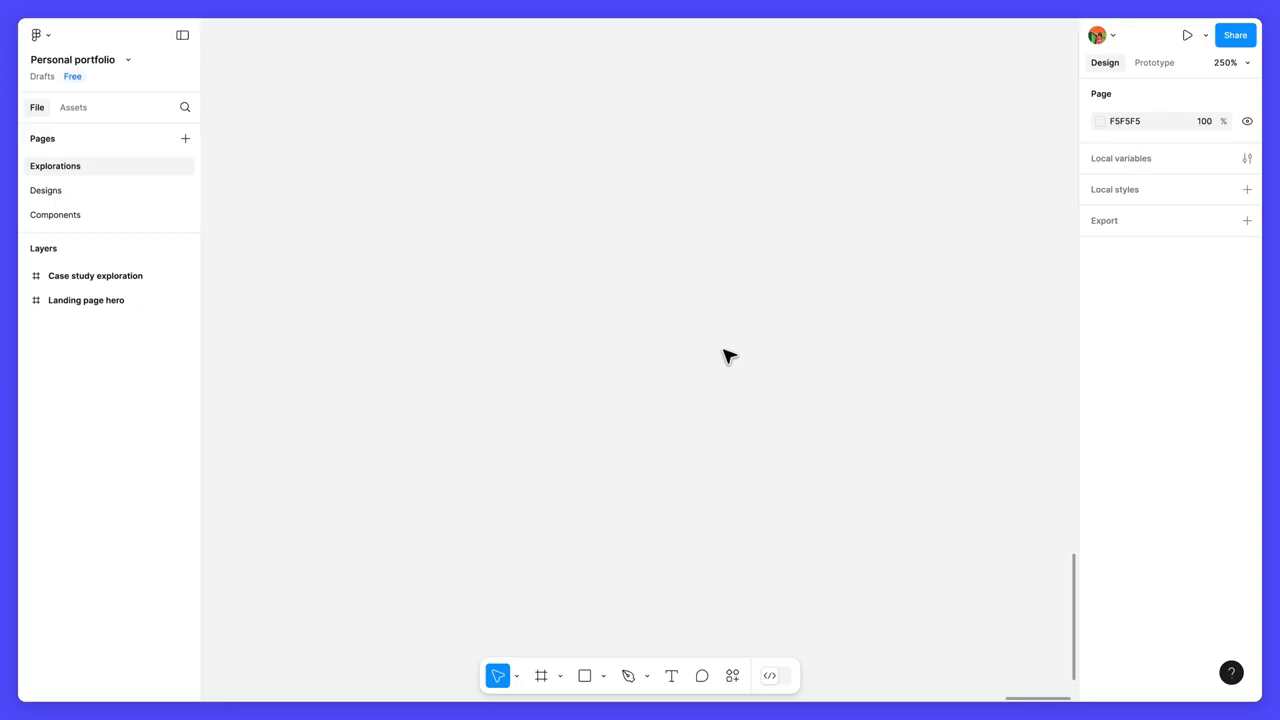
- Add a text layer reading "Button" to an empty area of the Explorations page
click(671, 676)
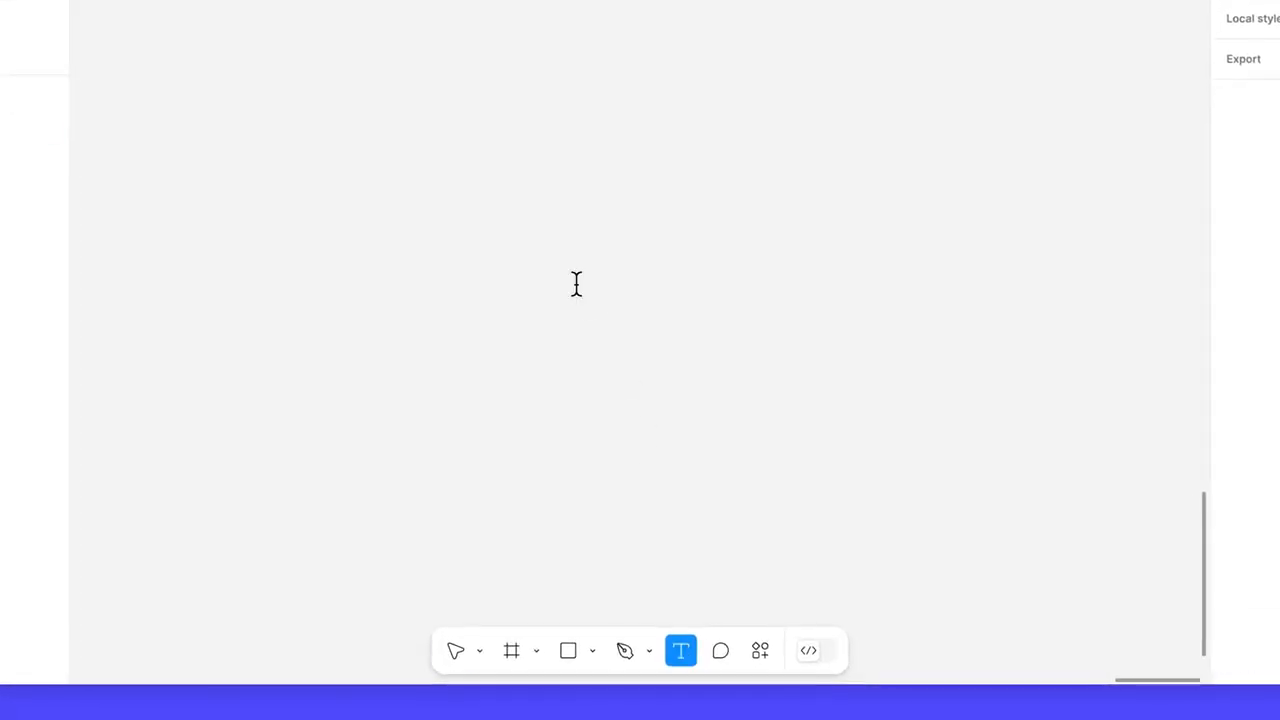
click(574, 284)
text(Button)
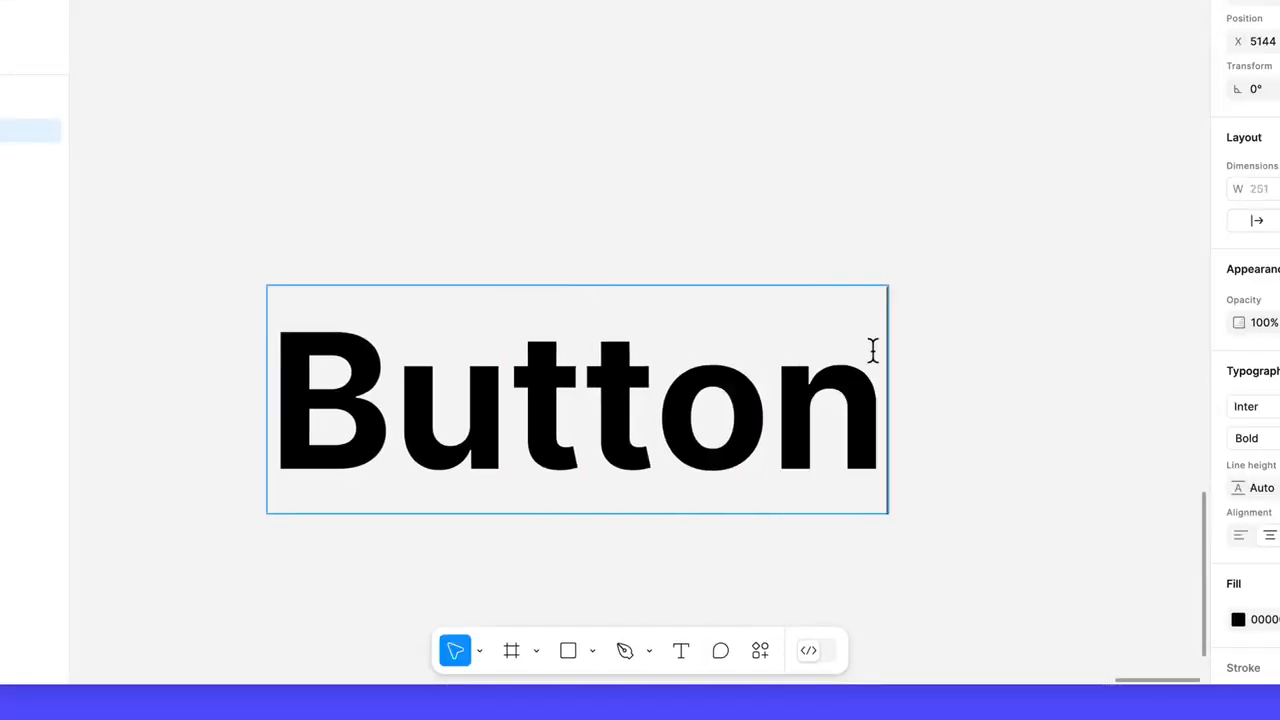
key(Escape)
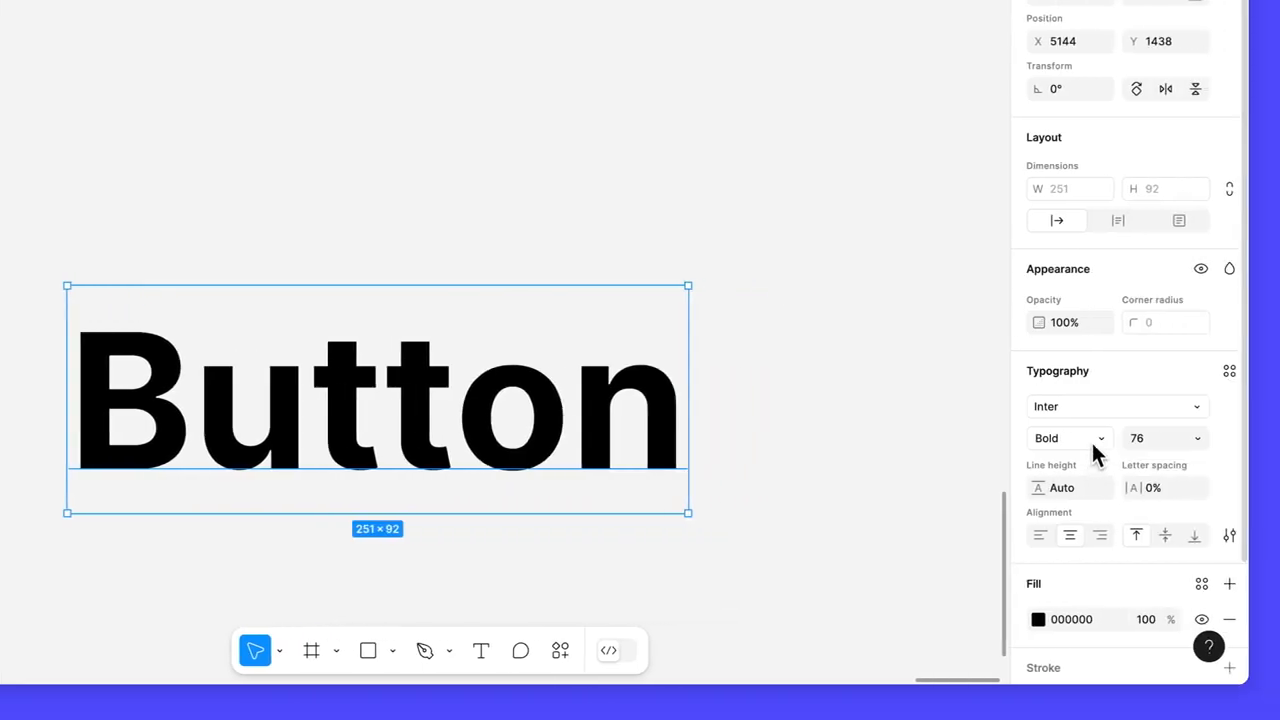
- Set the "Button" text's font weight to Semi Bold and its font size to 18
click(1094, 446)
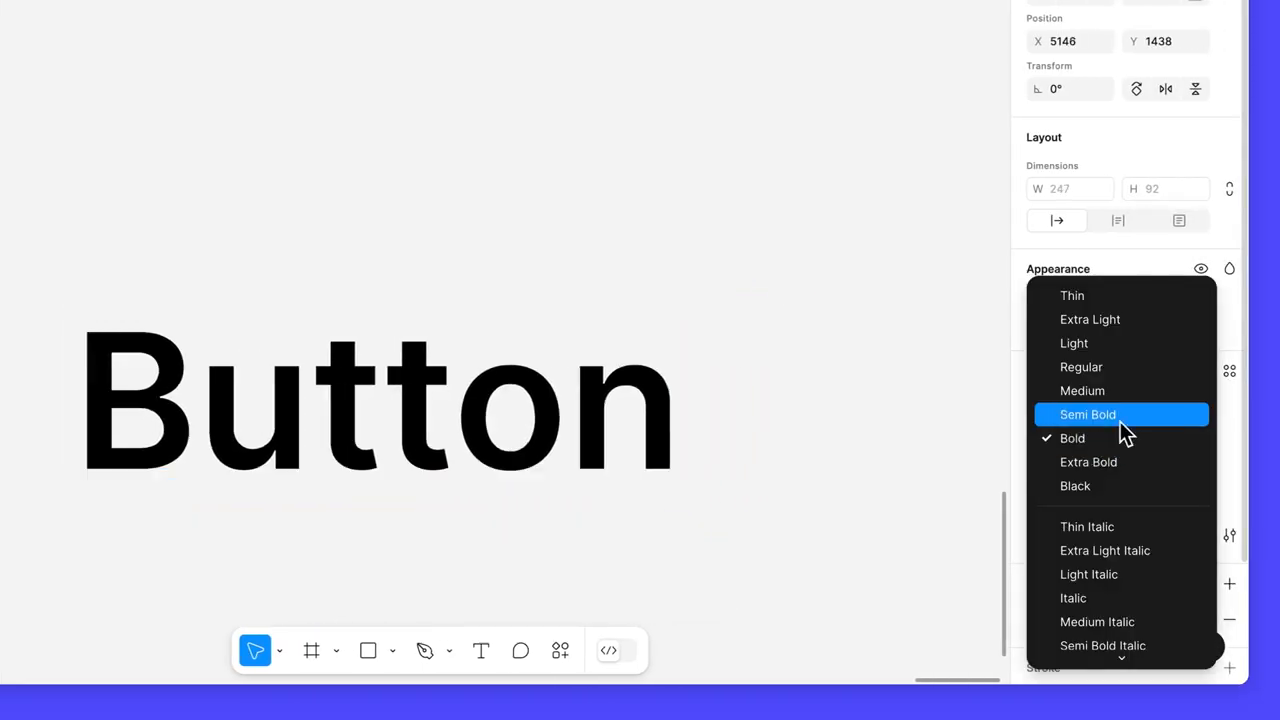
click(1125, 420)
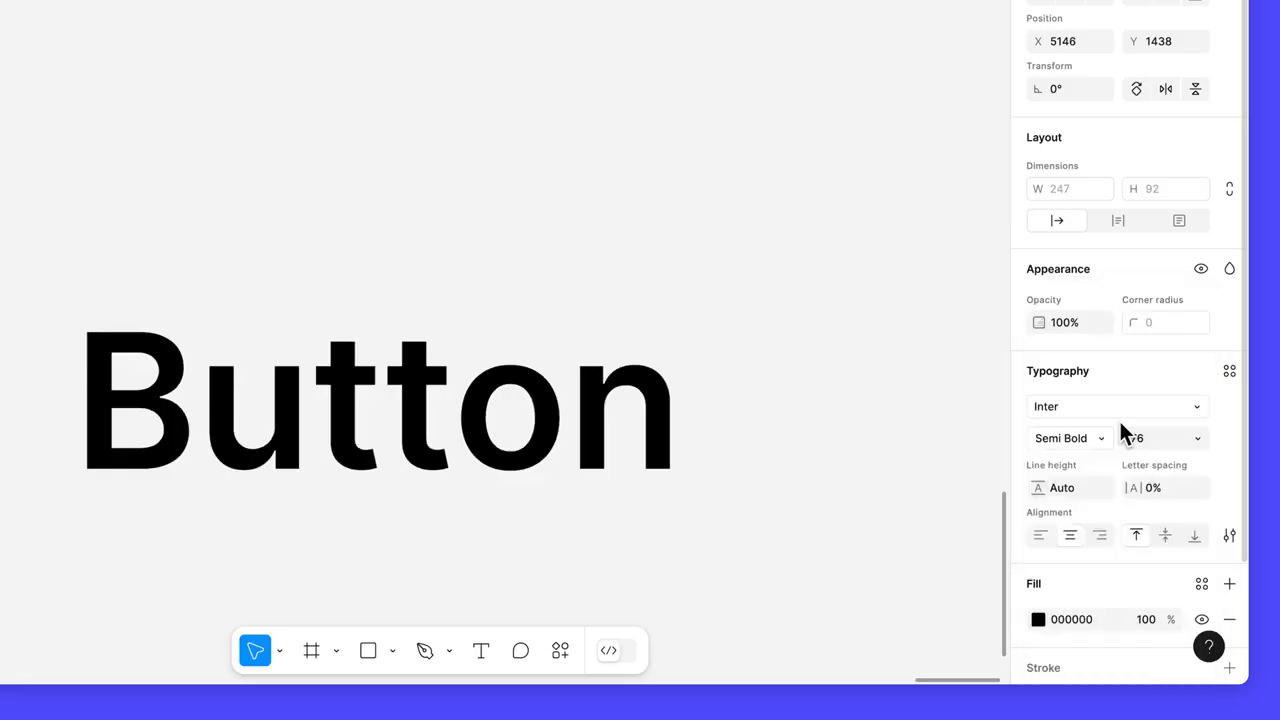
click(1154, 439)
text(18)
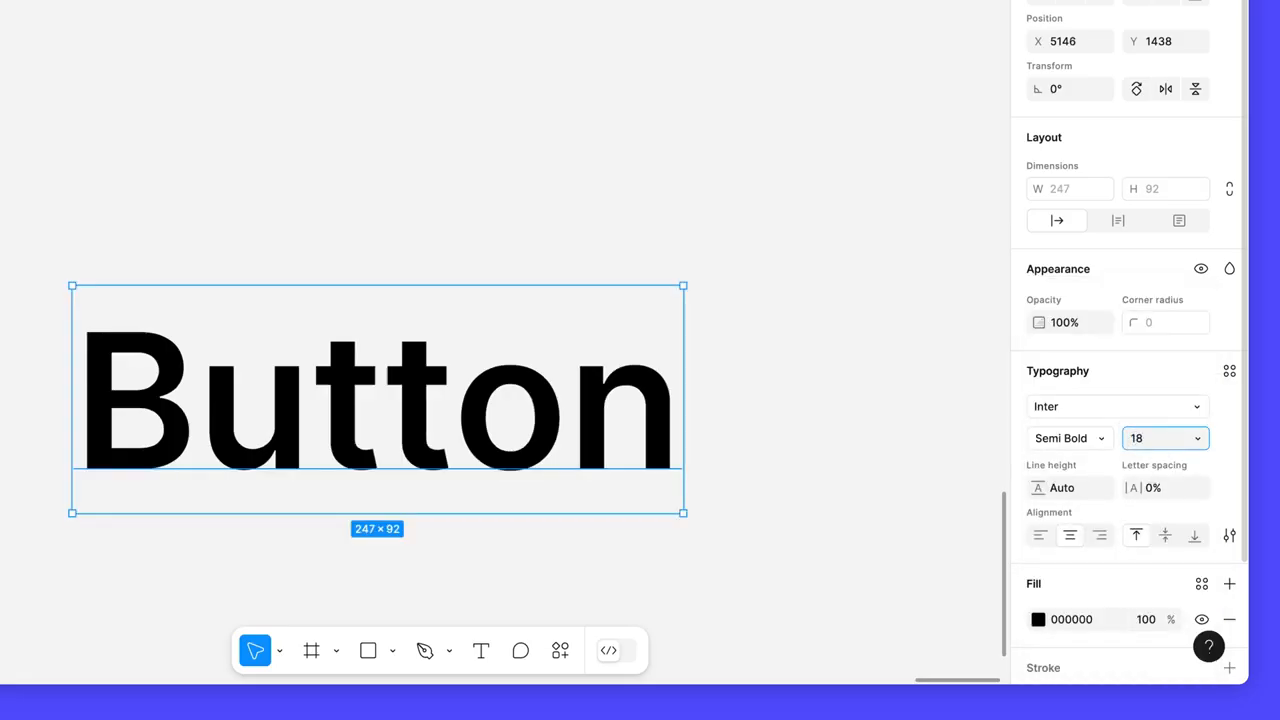
key(Return)
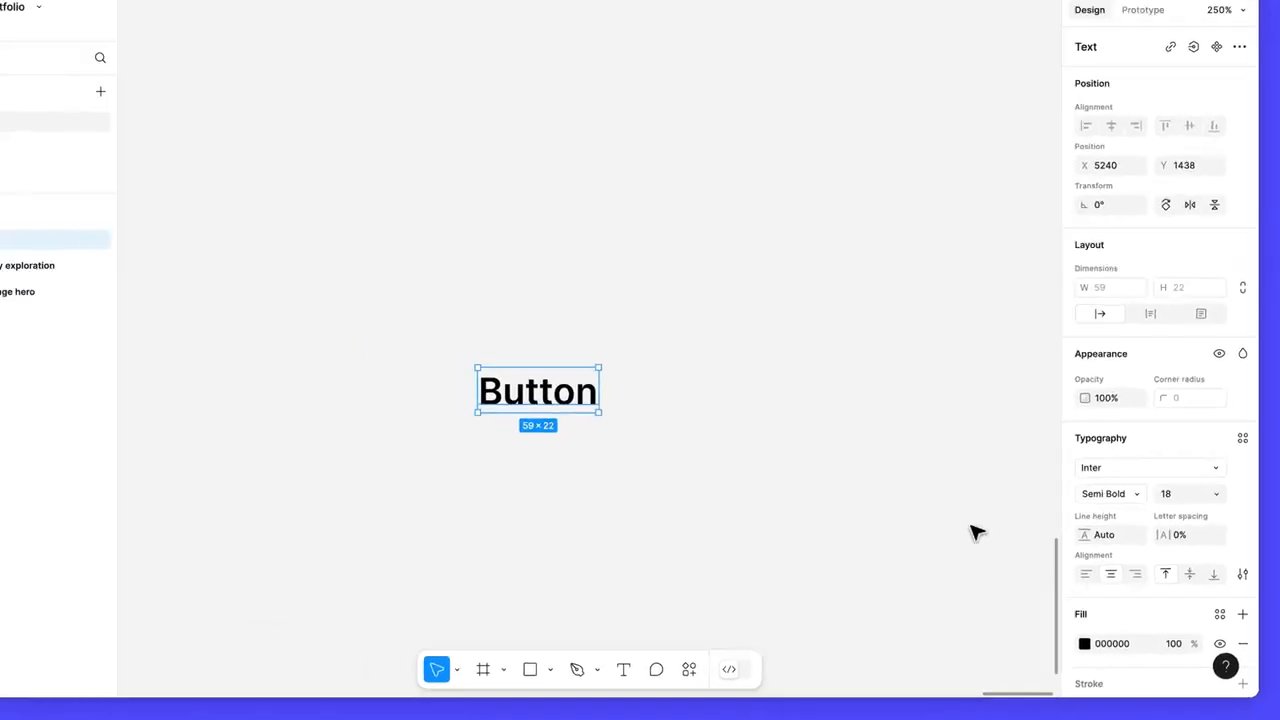
- Wrap the "Button" text layer in an auto layout frame
scroll(760, 470, up, 5)
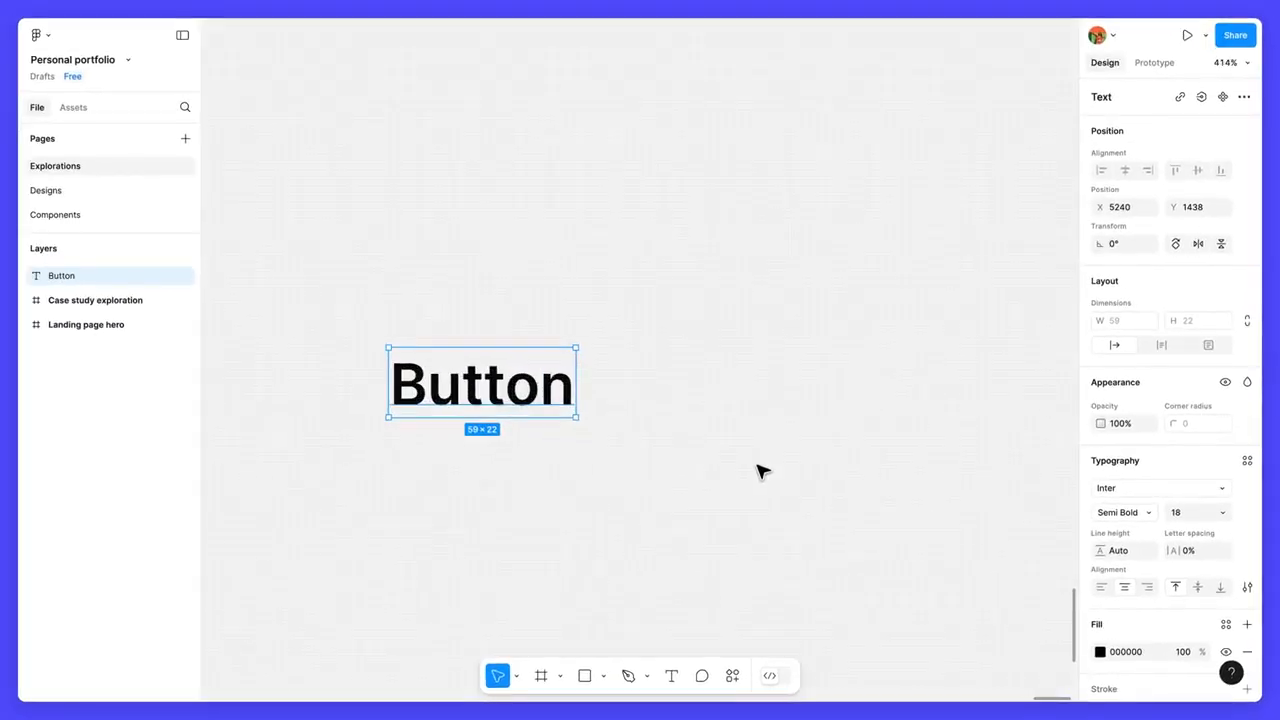
scroll(760, 470, left, 2)
scroll(760, 470, down, 1)
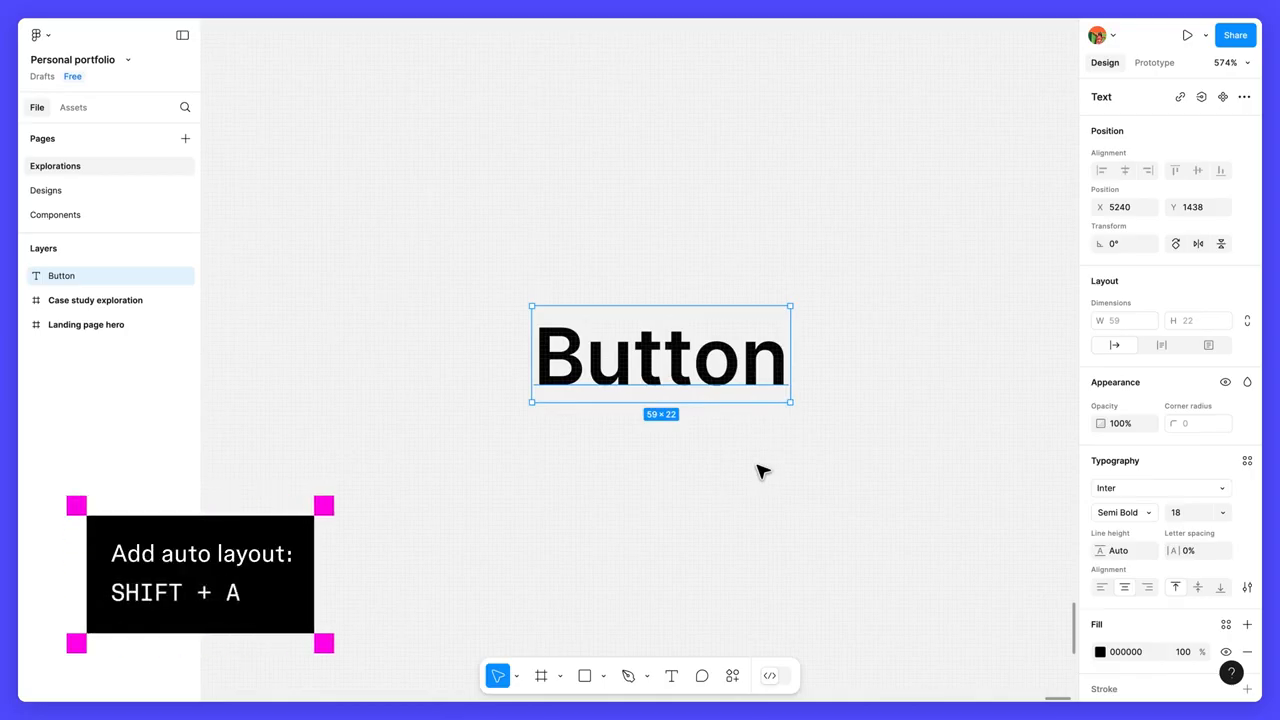
key(shift+a)
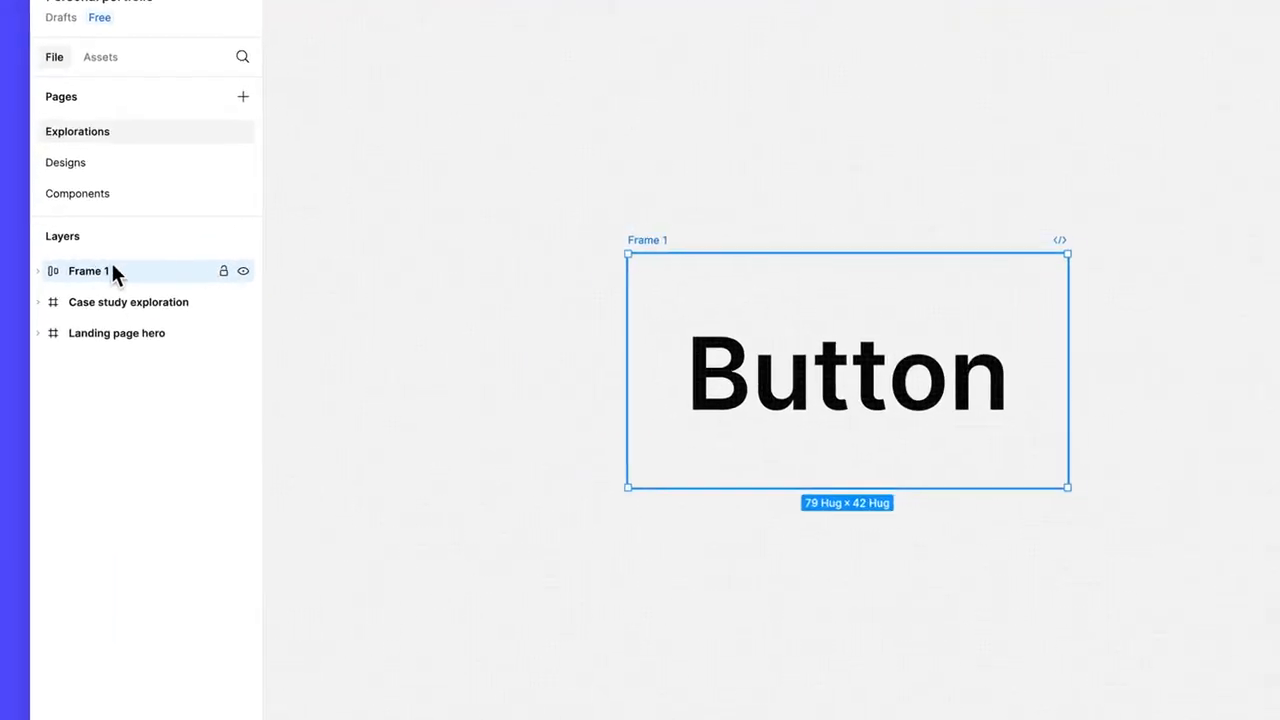
- Rename the new auto layout frame as "Button"
click(41, 268)
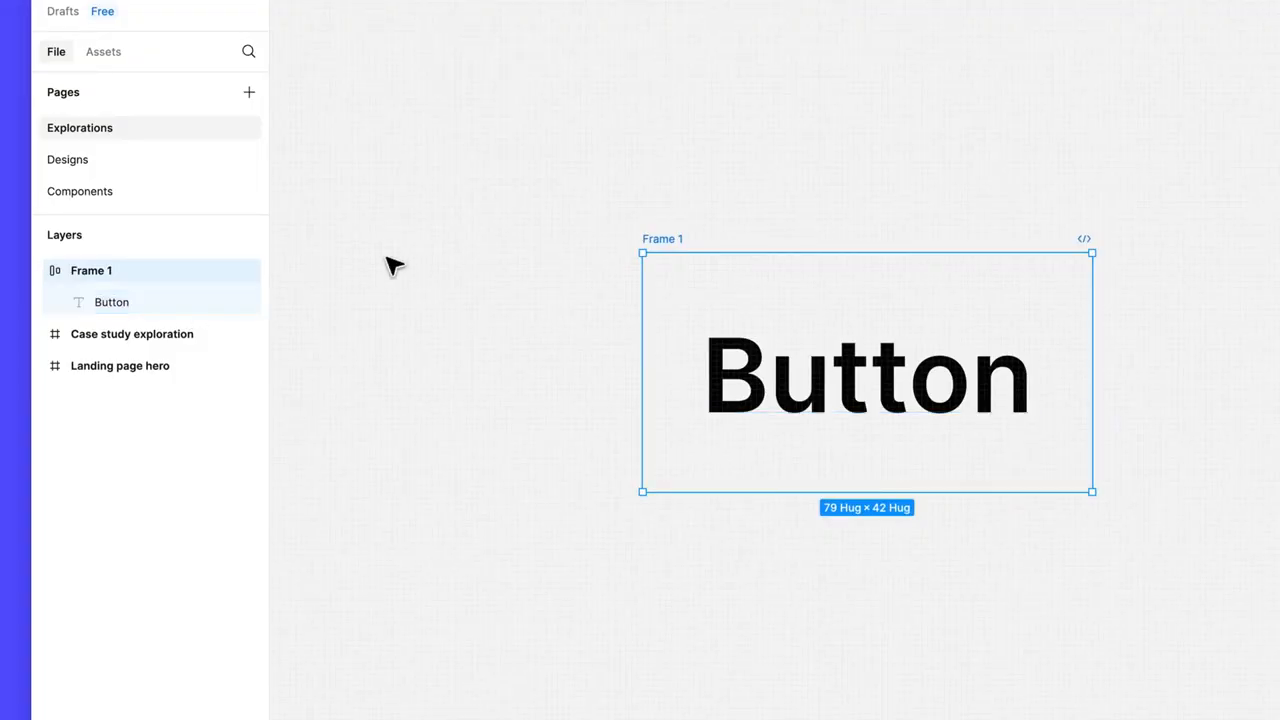
double_click(658, 240)
text(Button)
key(Return)
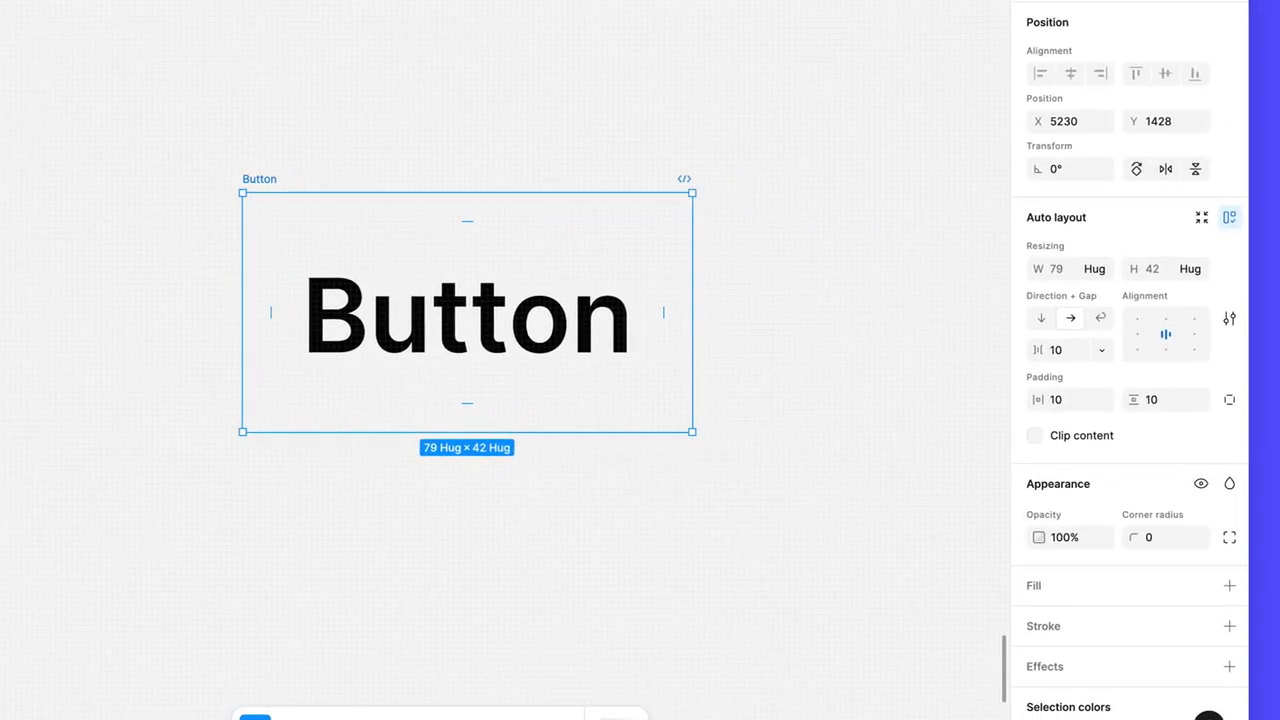
- Set the fill colour of the text inside the button frame to white, FFFFFF
click(449, 294)
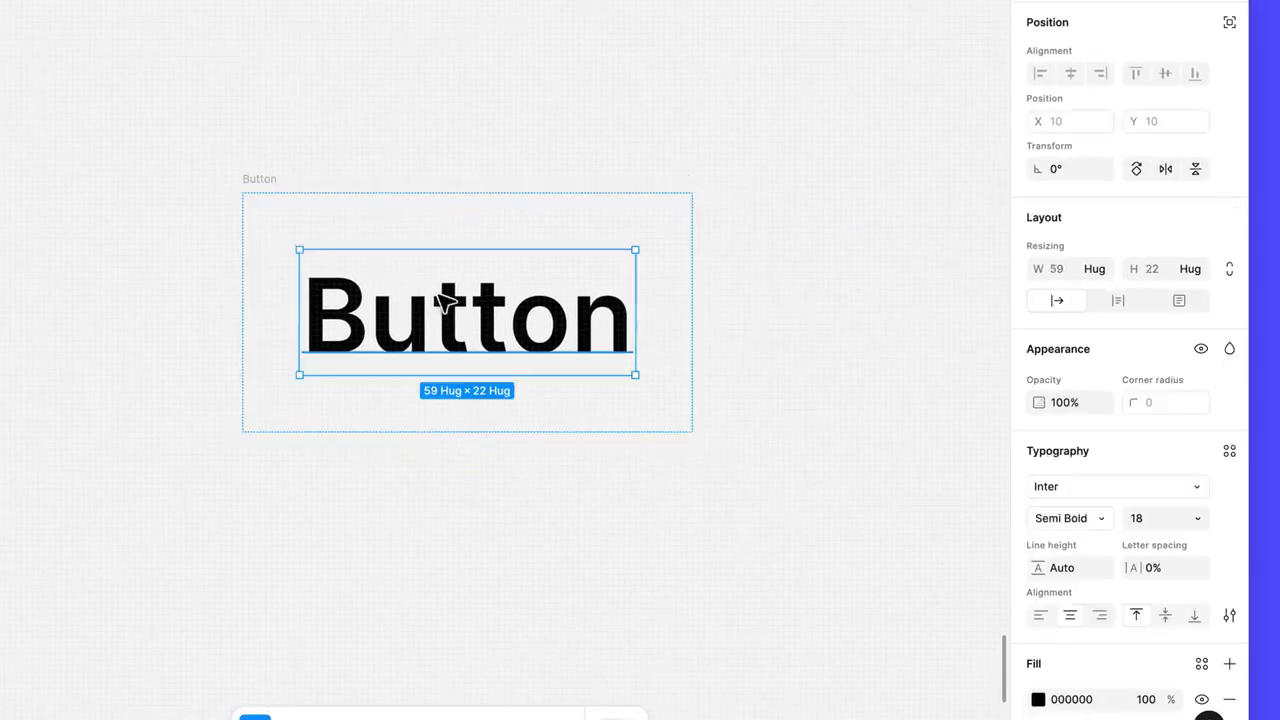
double_click(440, 293)
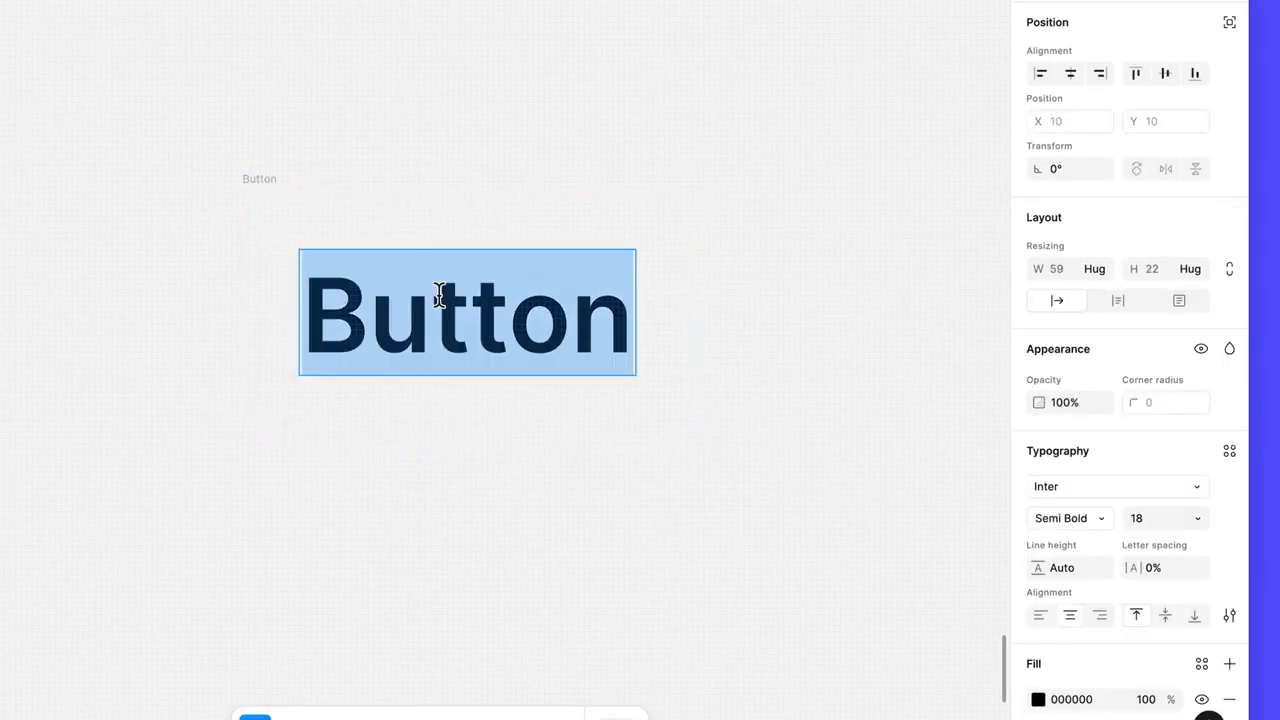
scroll(1075, 510, down, 3)
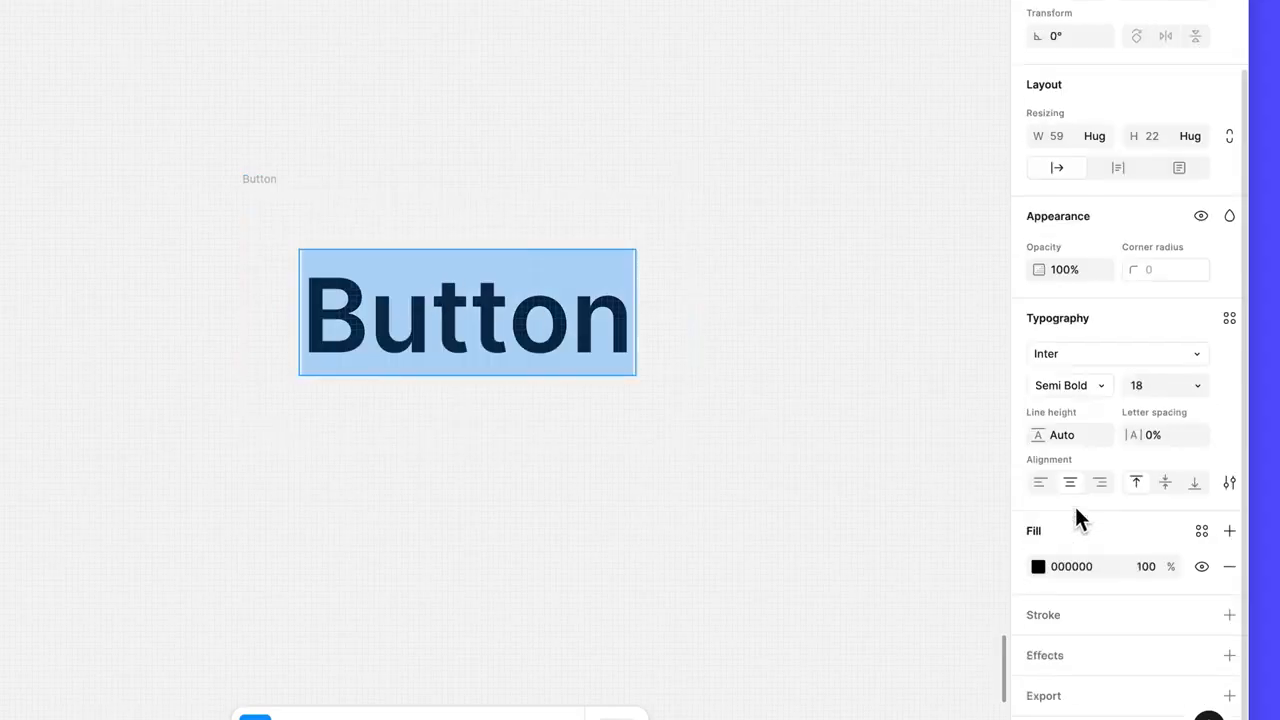
click(1083, 568)
text(f)
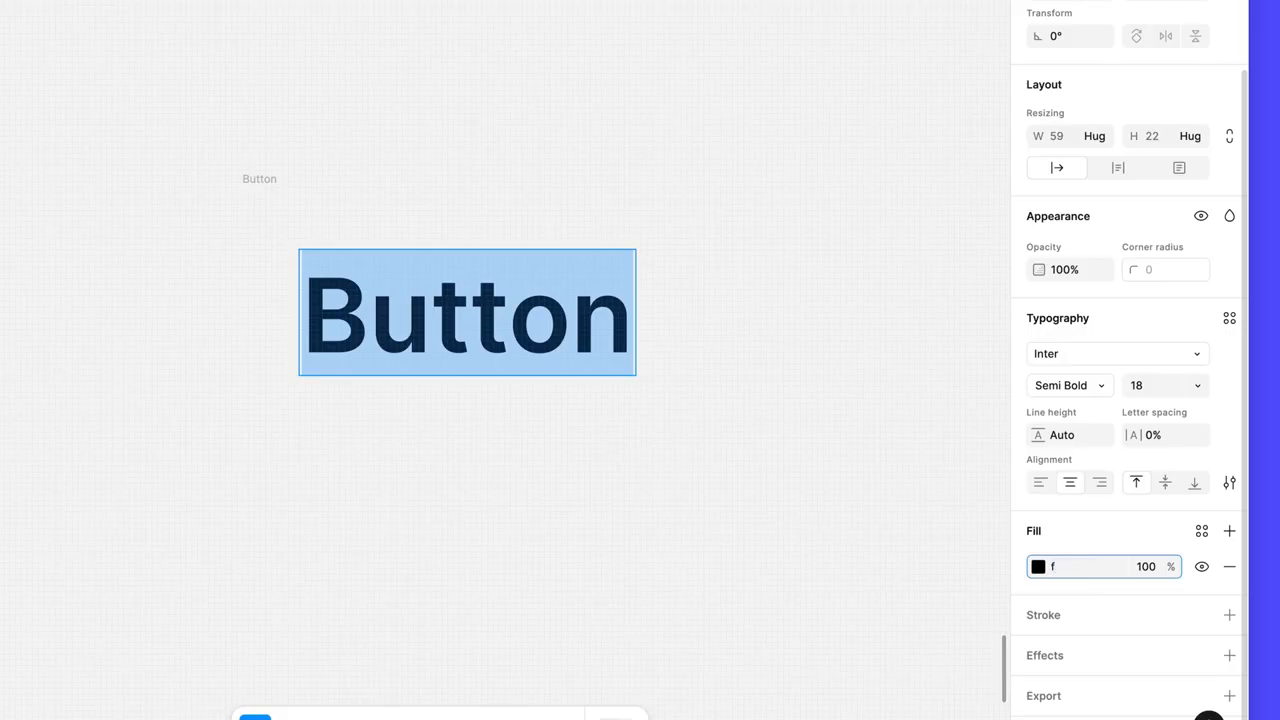
key(Return)
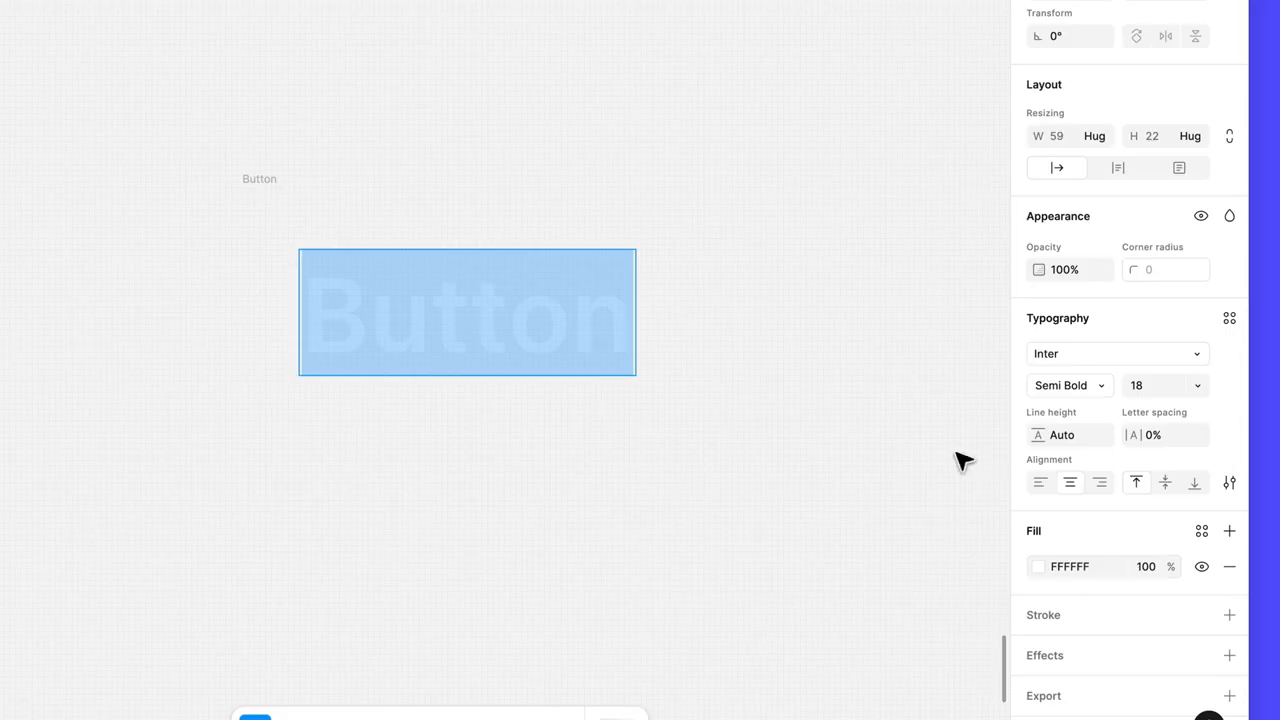
- Add a fill to the Button frame and set its colour to black, 000000
key(Escape)
key(shift+a)
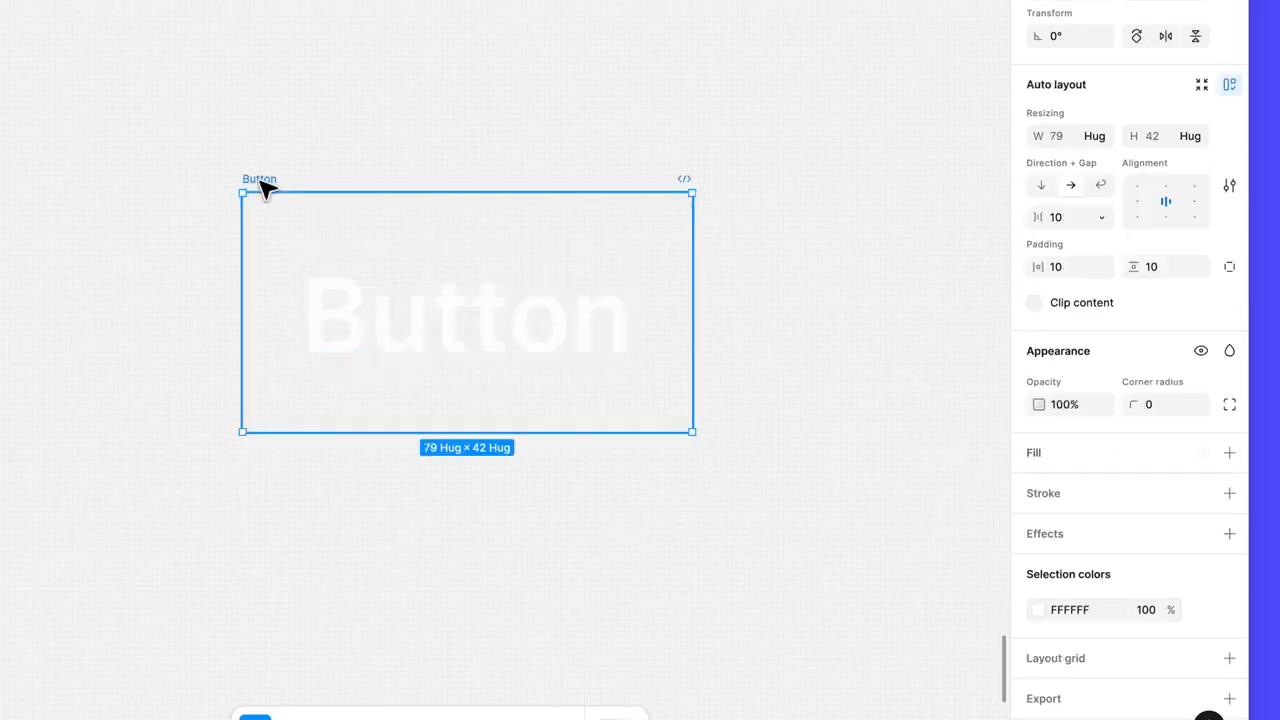
click(1230, 455)
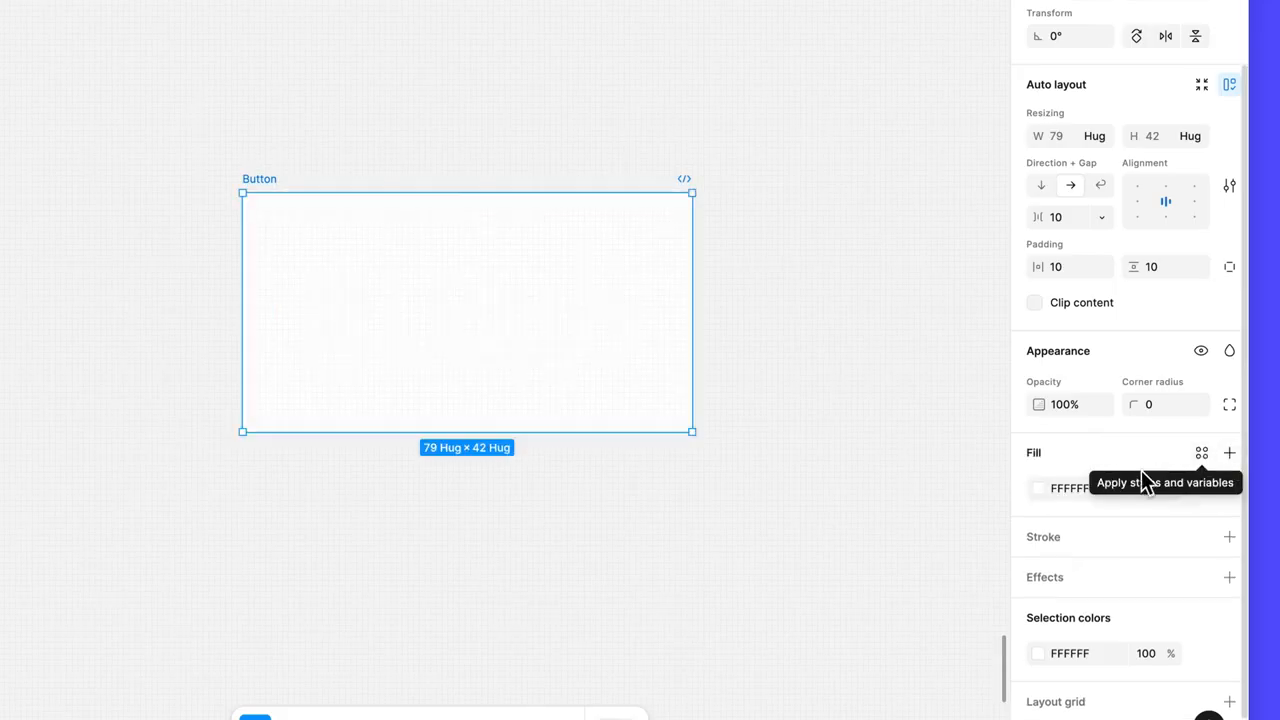
click(1089, 496)
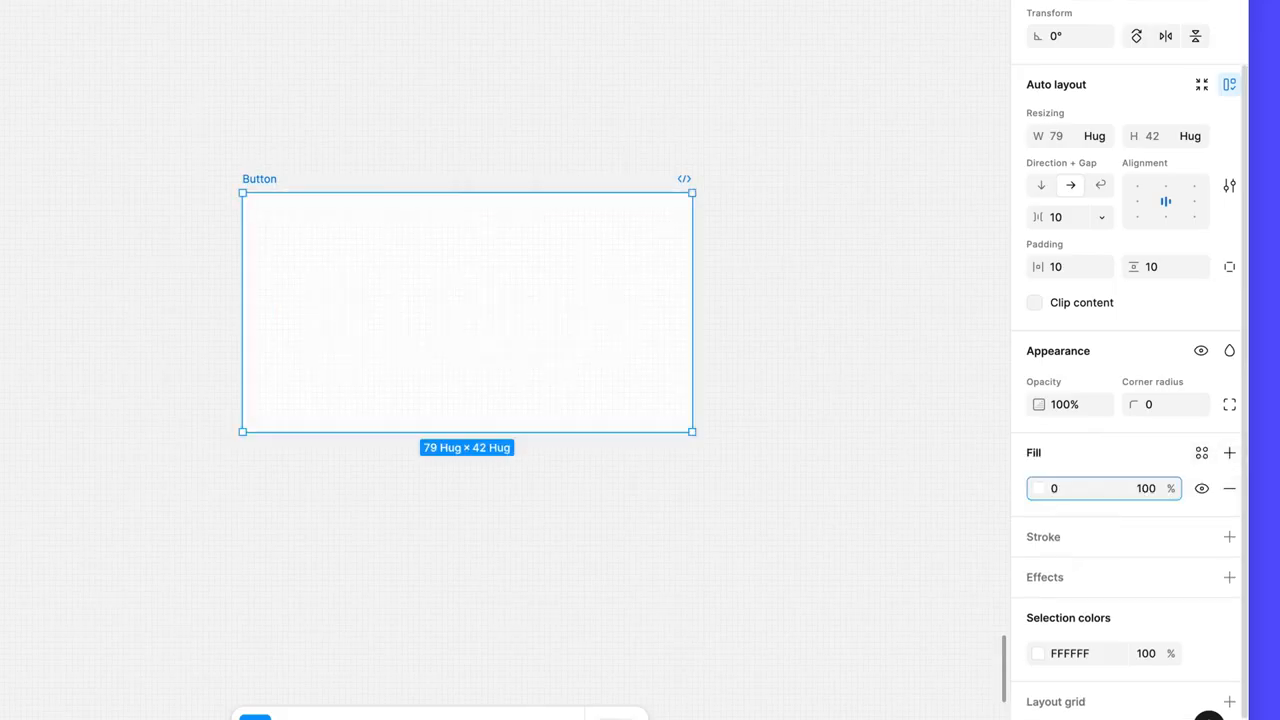
text(0)
key(Return)
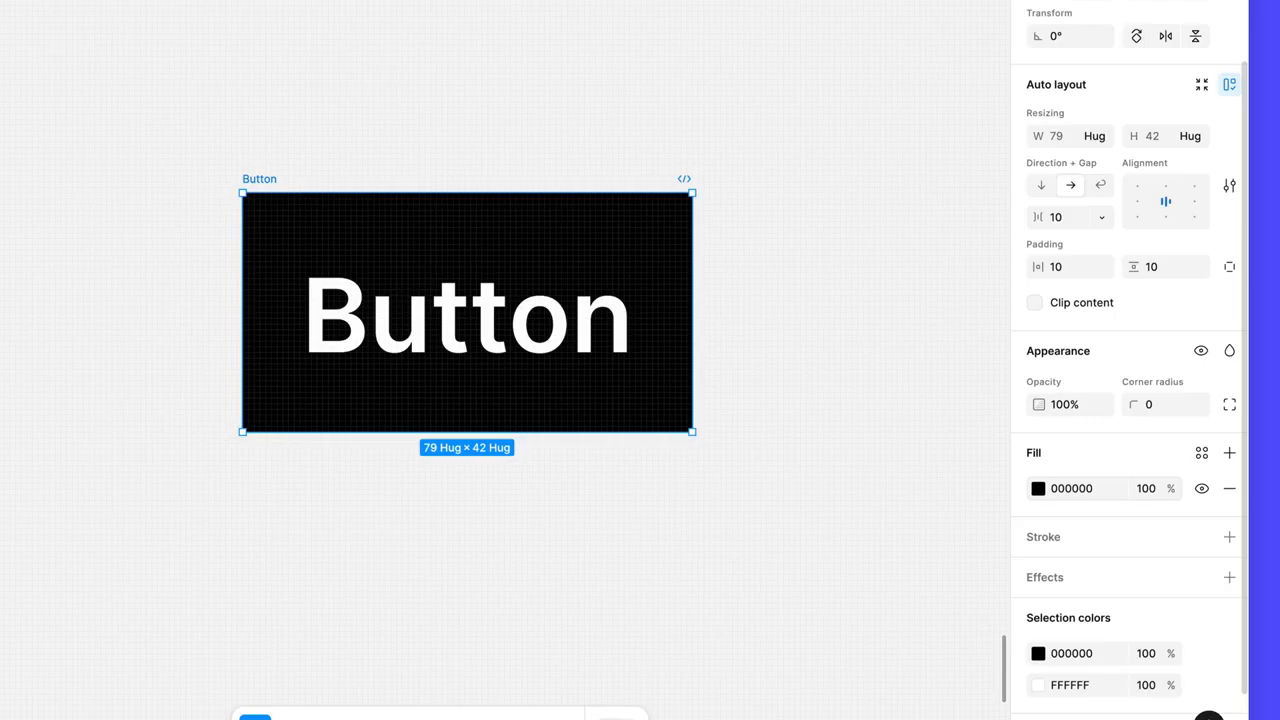
- Round the corners of the Button frame with a corner radius of 8
click(1160, 405)
text(8)
key(Return)
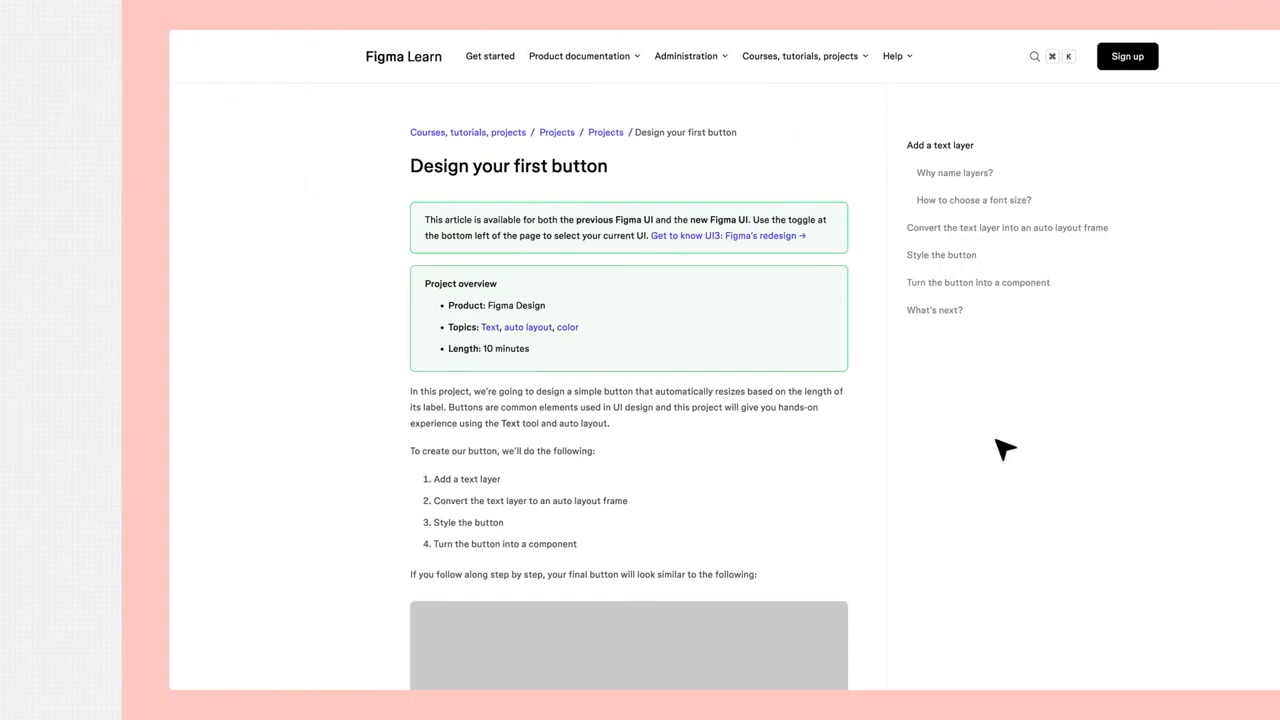
- Look through the "Design your first button" article on Figma Learn, from the project overview to the font size section
scroll(880, 448, down, 3)
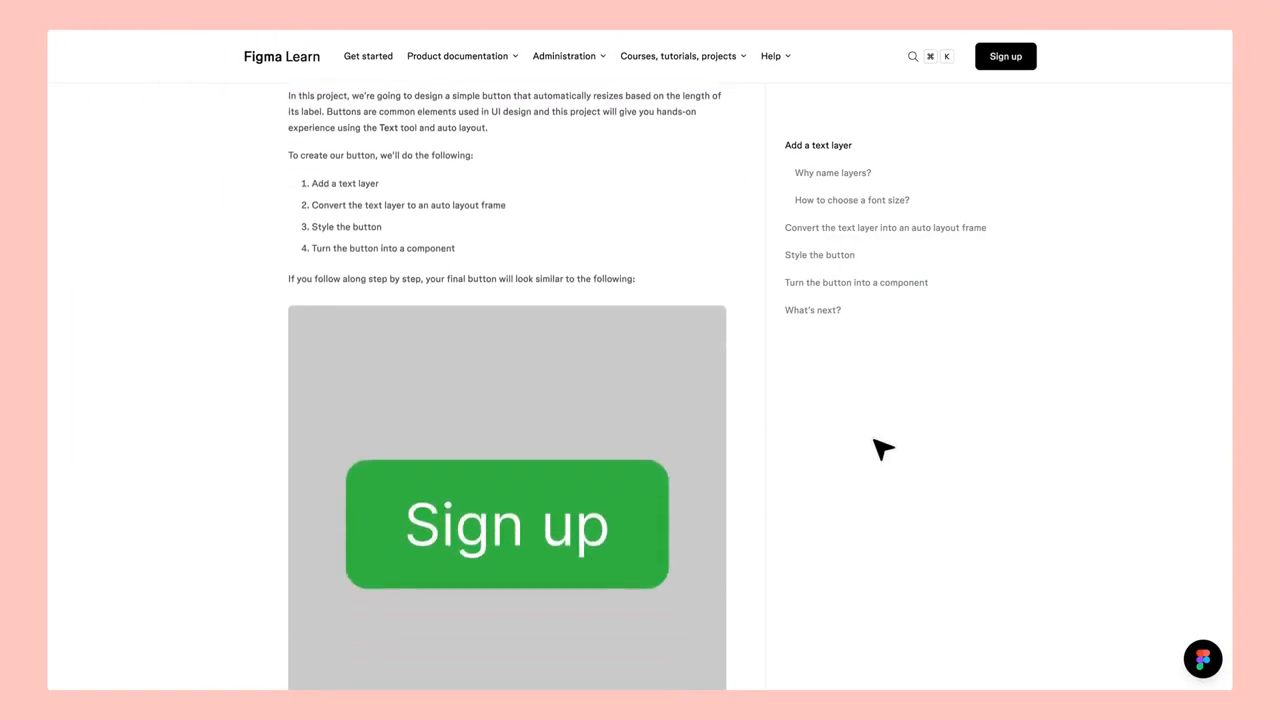
scroll(880, 448, down, 5)
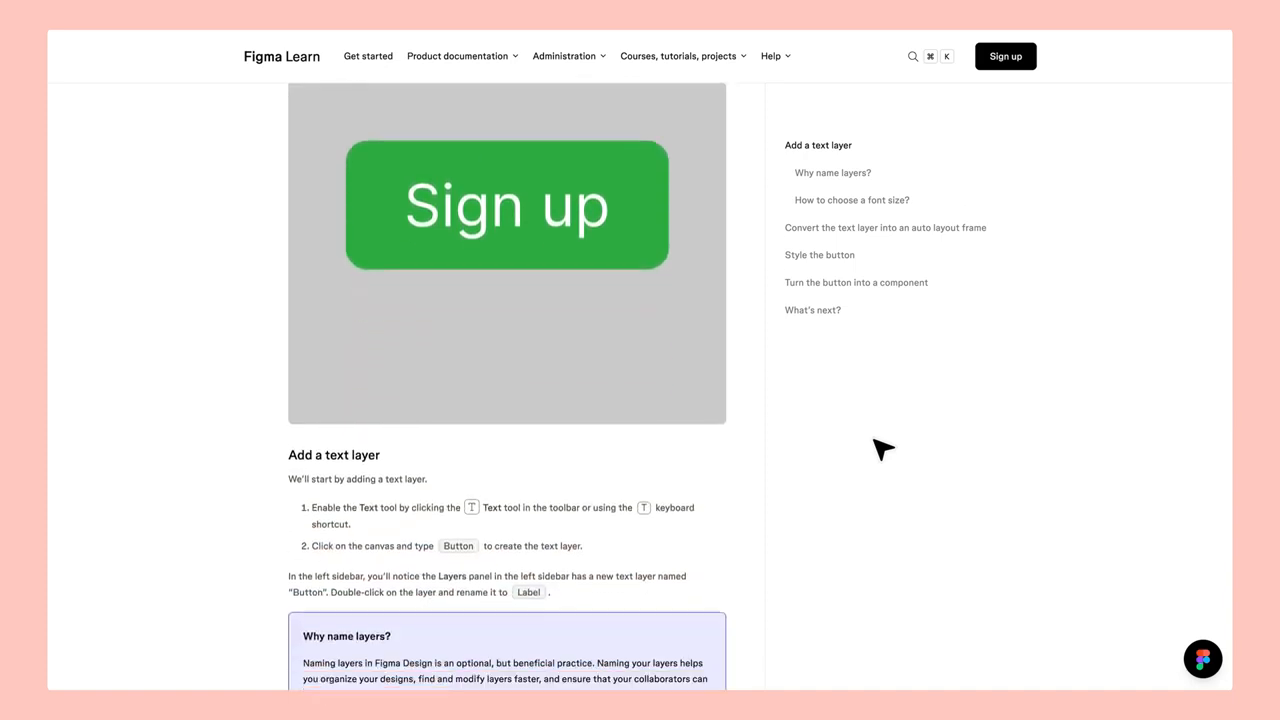
scroll(880, 448, down, 4)
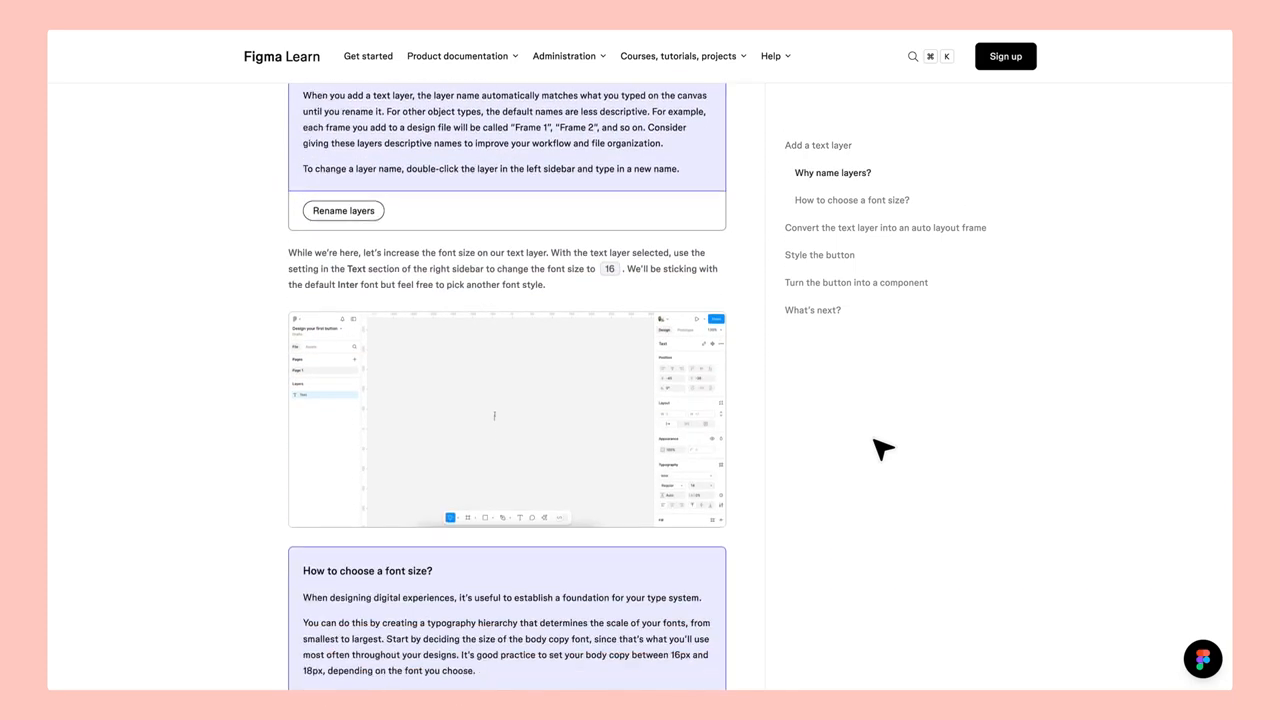
scroll(880, 448, down, 5)
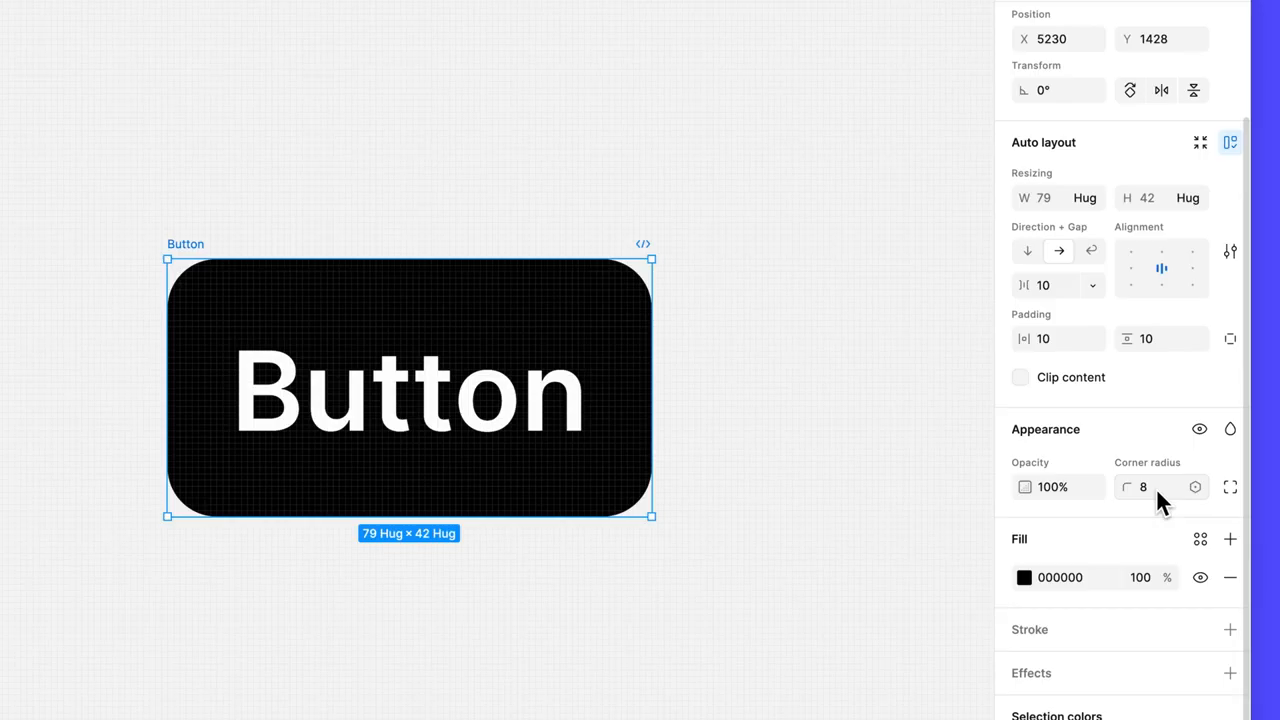
- Choose Hug contents for both the width and height resizing of the Button frame
click(1093, 198)
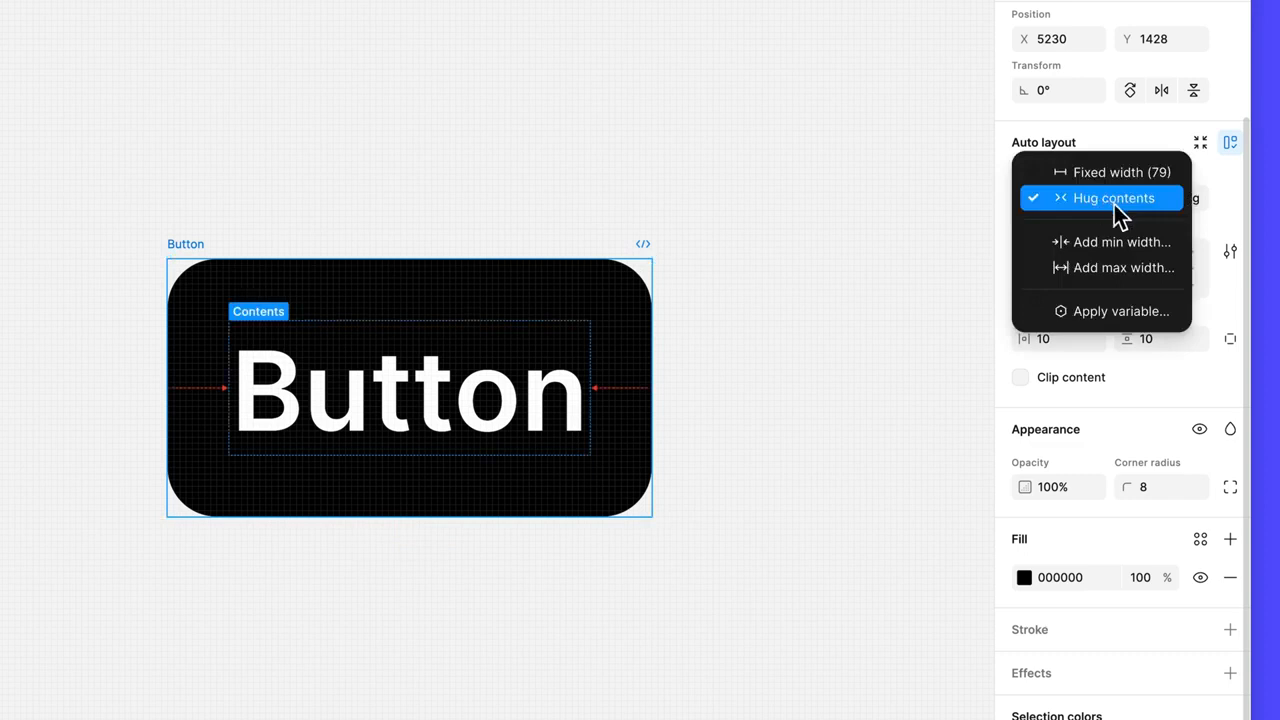
click(1118, 215)
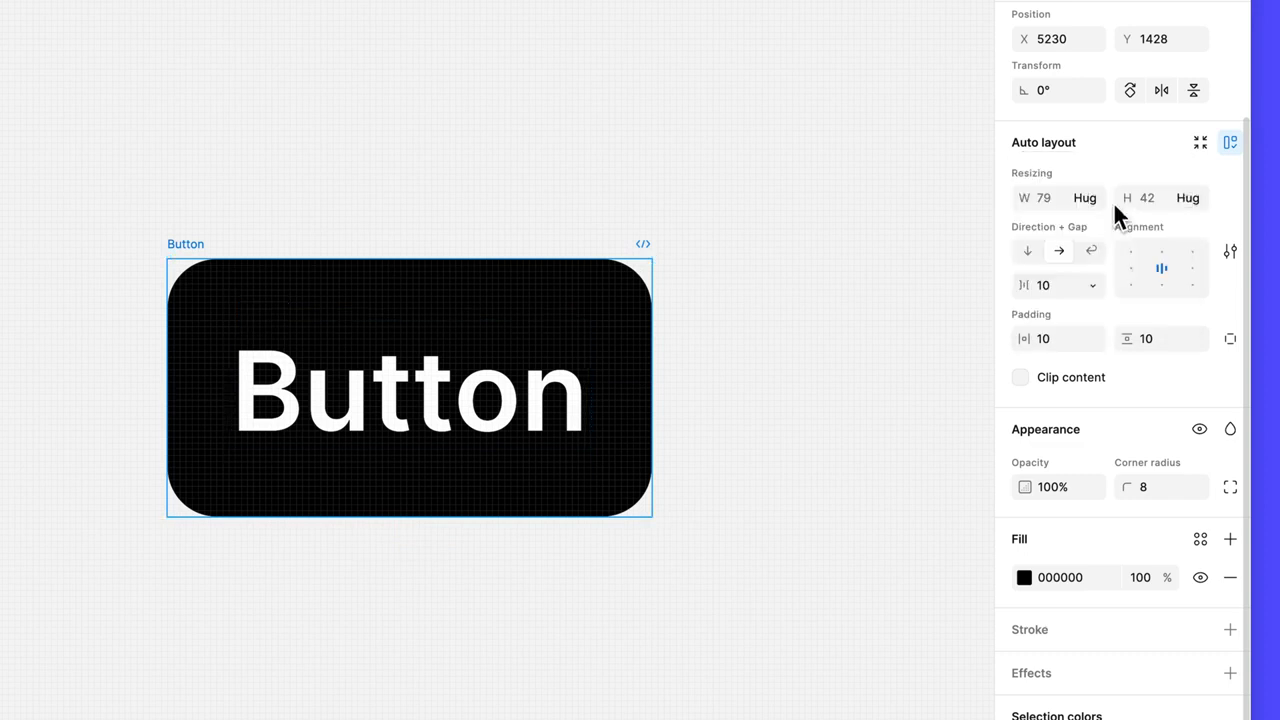
click(1195, 200)
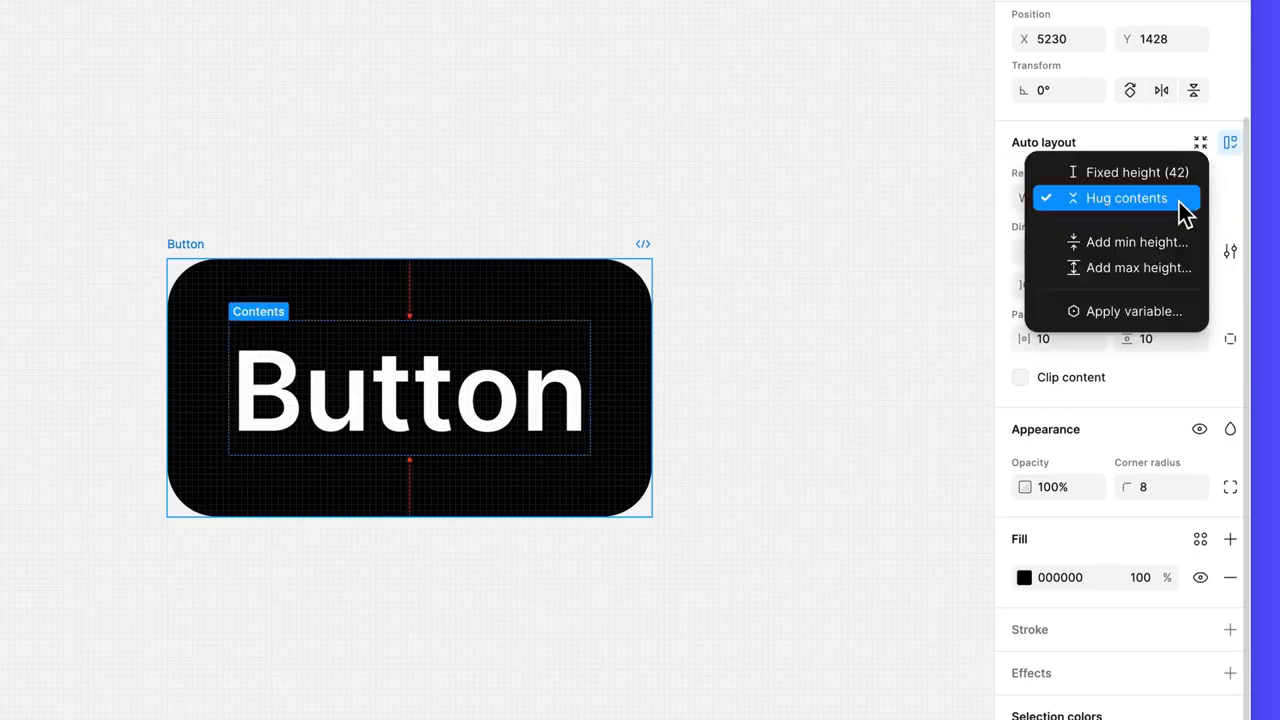
click(1183, 205)
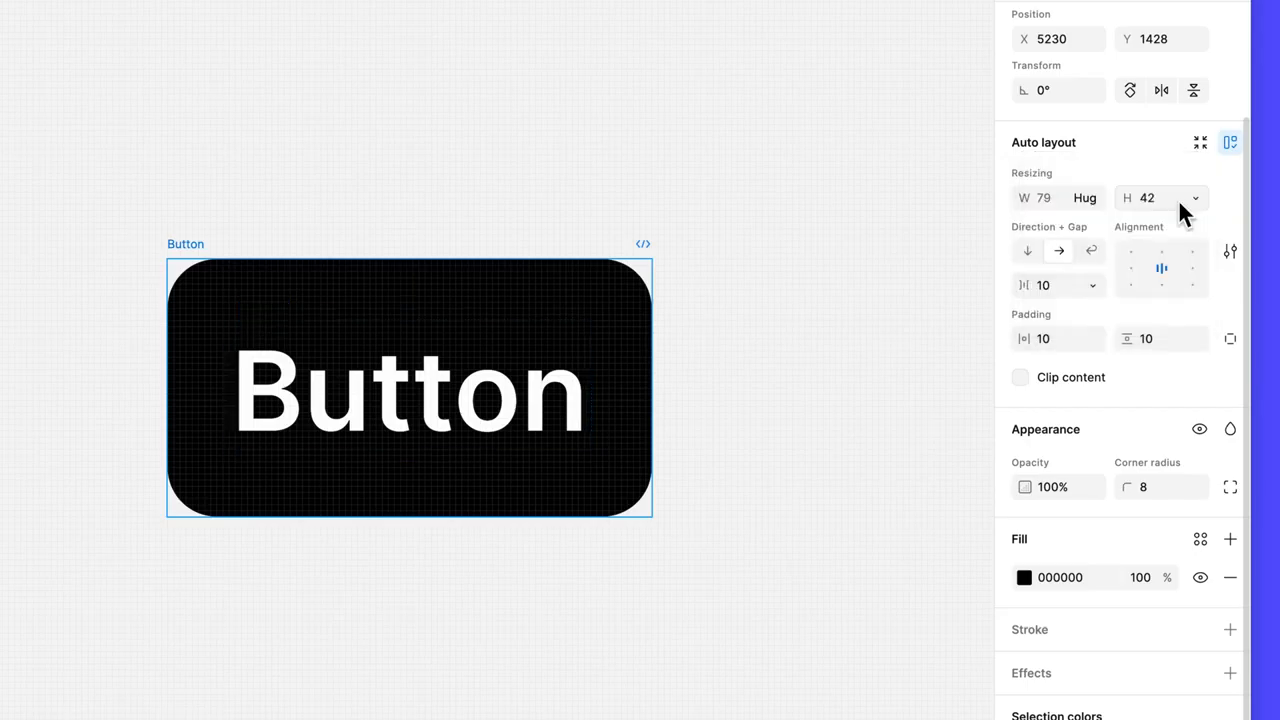
- Test how the frame resizes by changing its label to "Continue" and "Next", and restore the label "Button"
double_click(508, 380)
text(Continue)
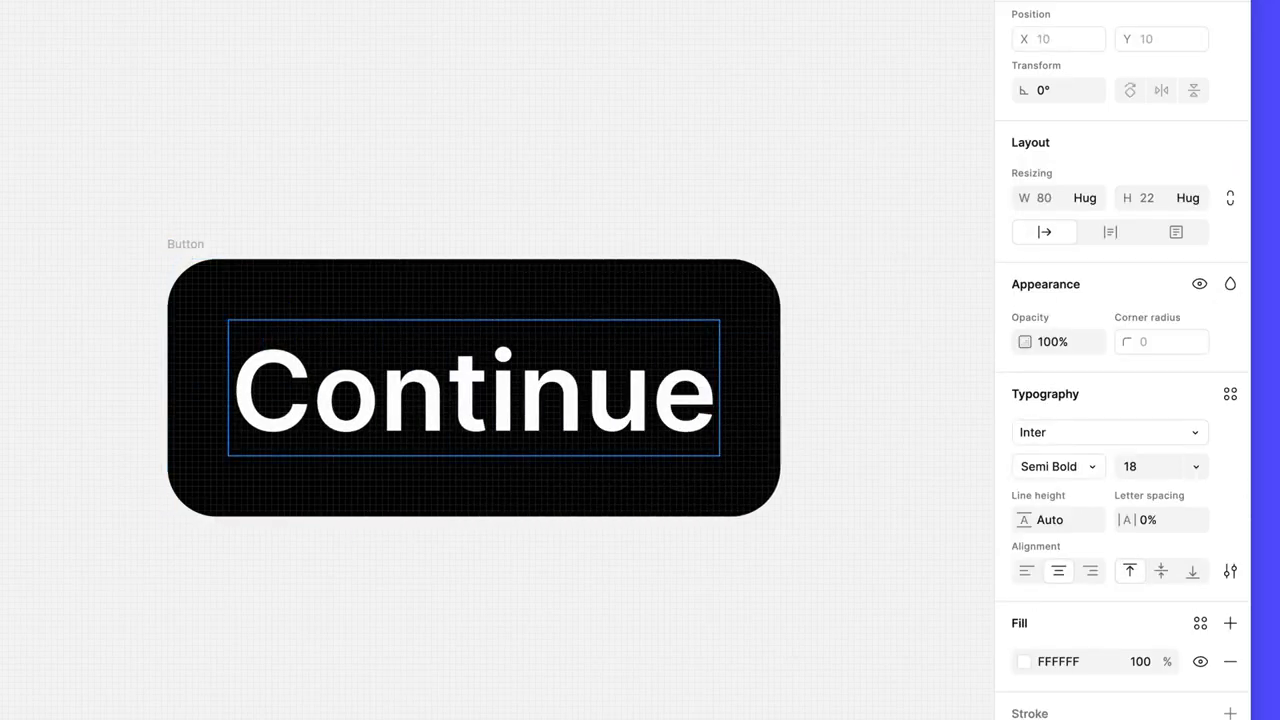
key(ctrl+a)
text(Next)
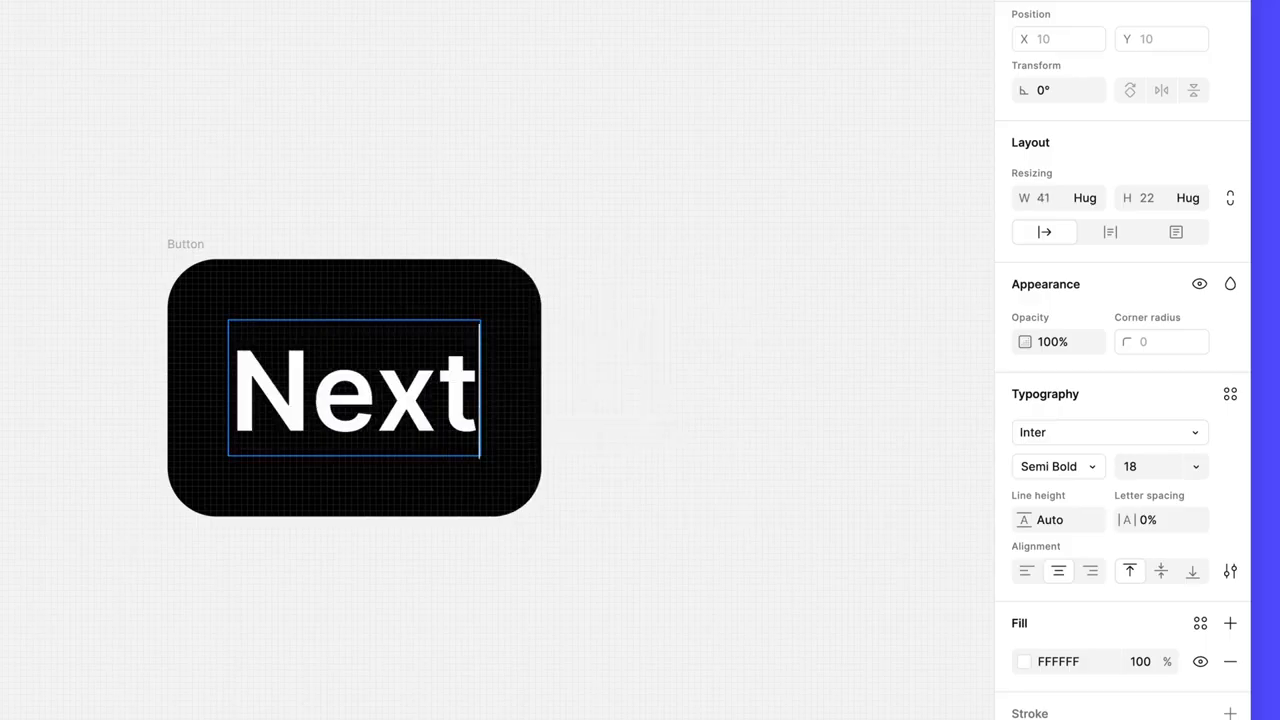
key(ctrl+a)
text(Button)
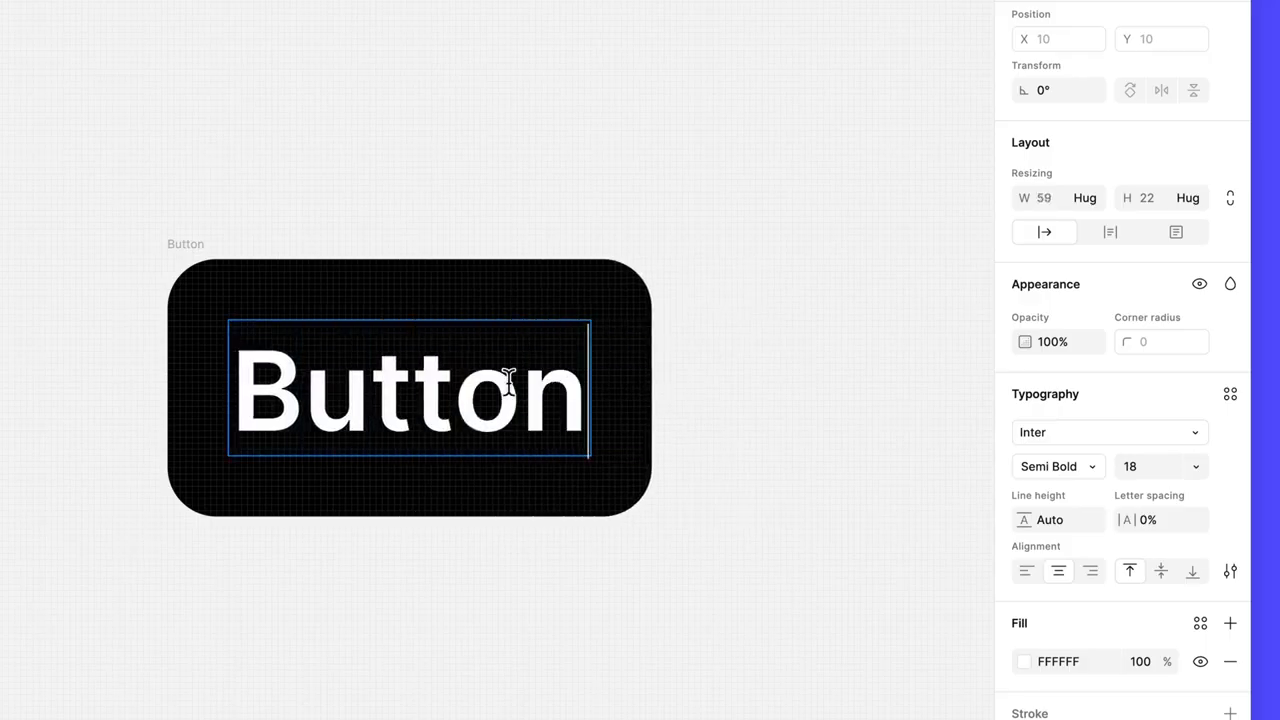
click(718, 472)
- Replace the label of the upper of the two buttons with "Get Started"
click(618, 330)
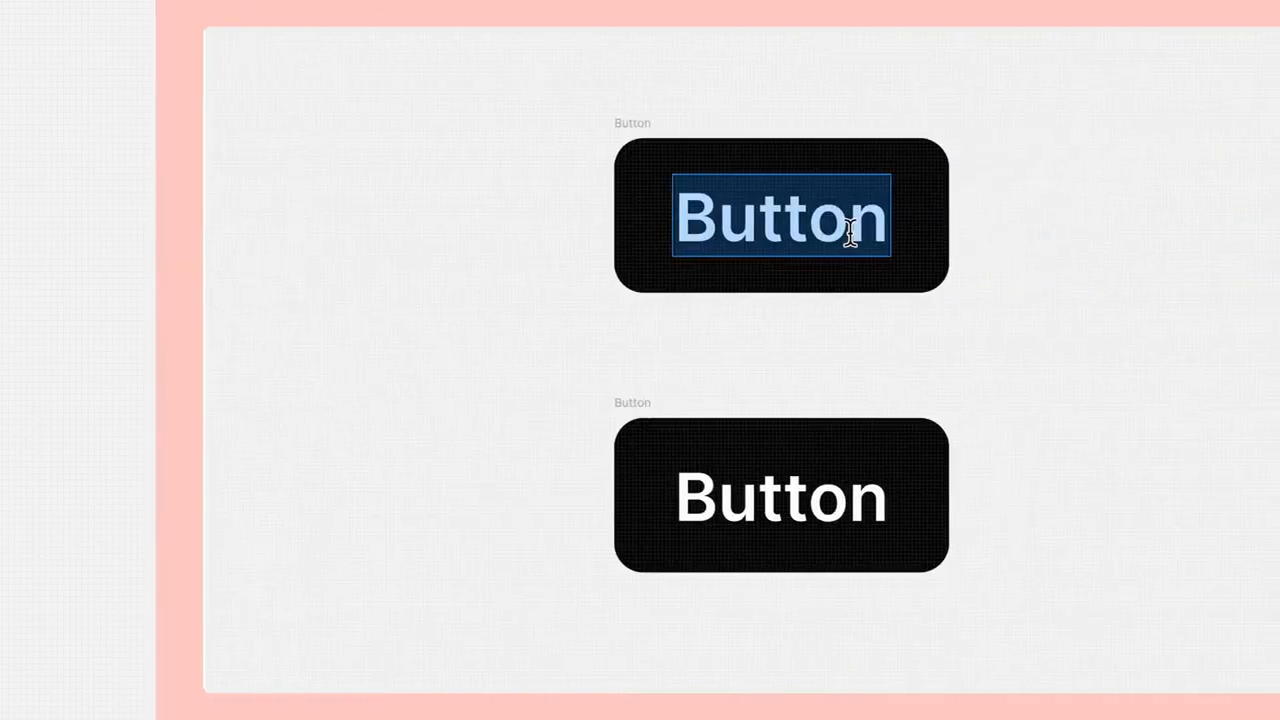
text(Get Started)
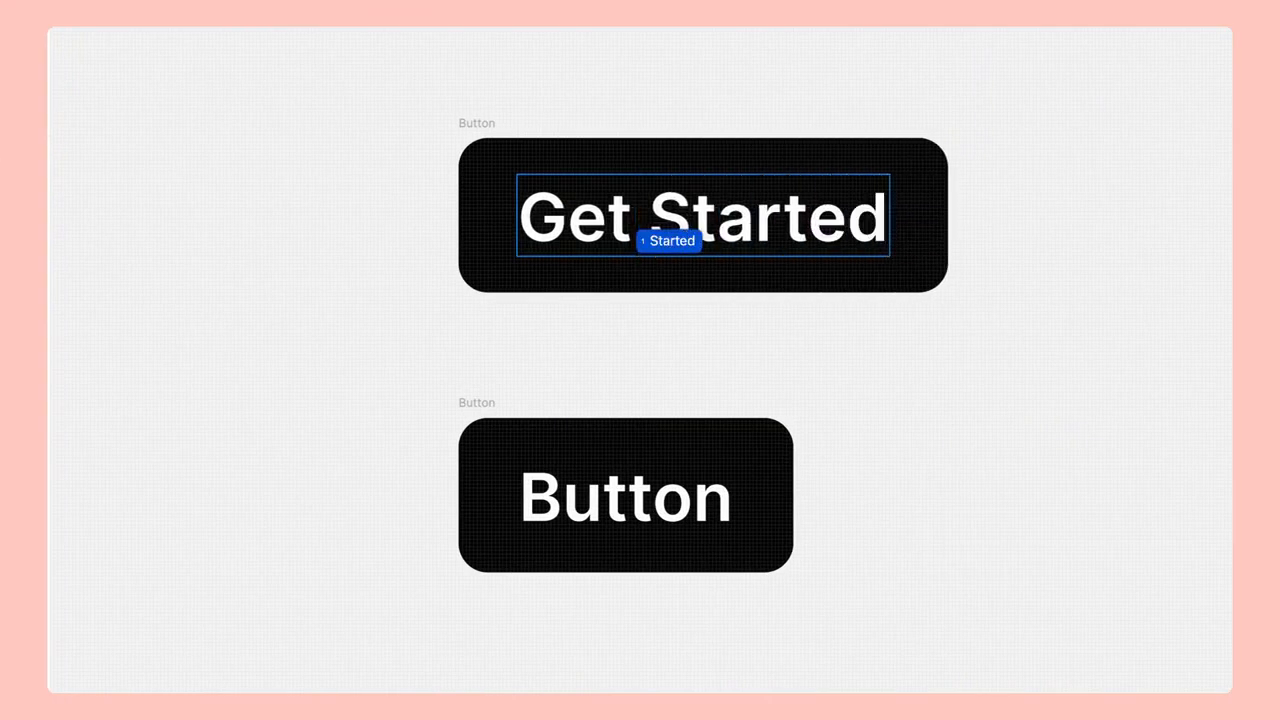
- Replace the label of the lower button with the Chinese text "下一步"
key(Escape)
double_click(671, 500)
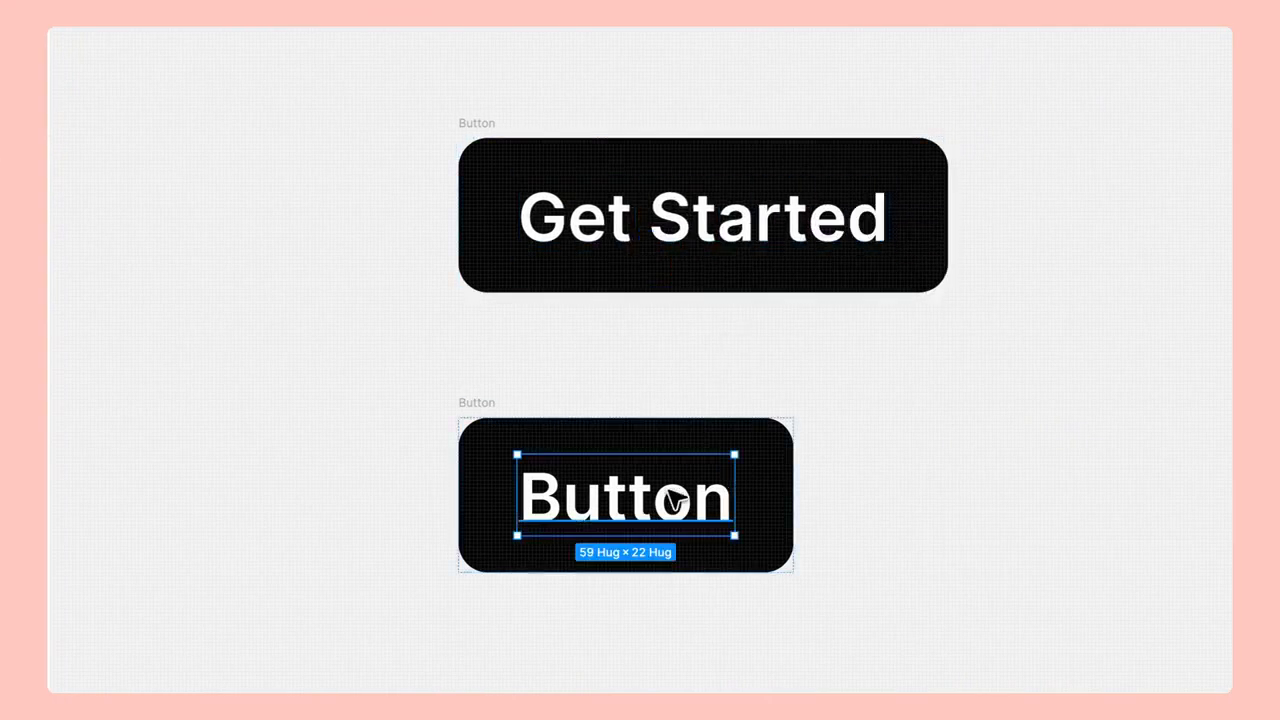
text(下)
text(一步)
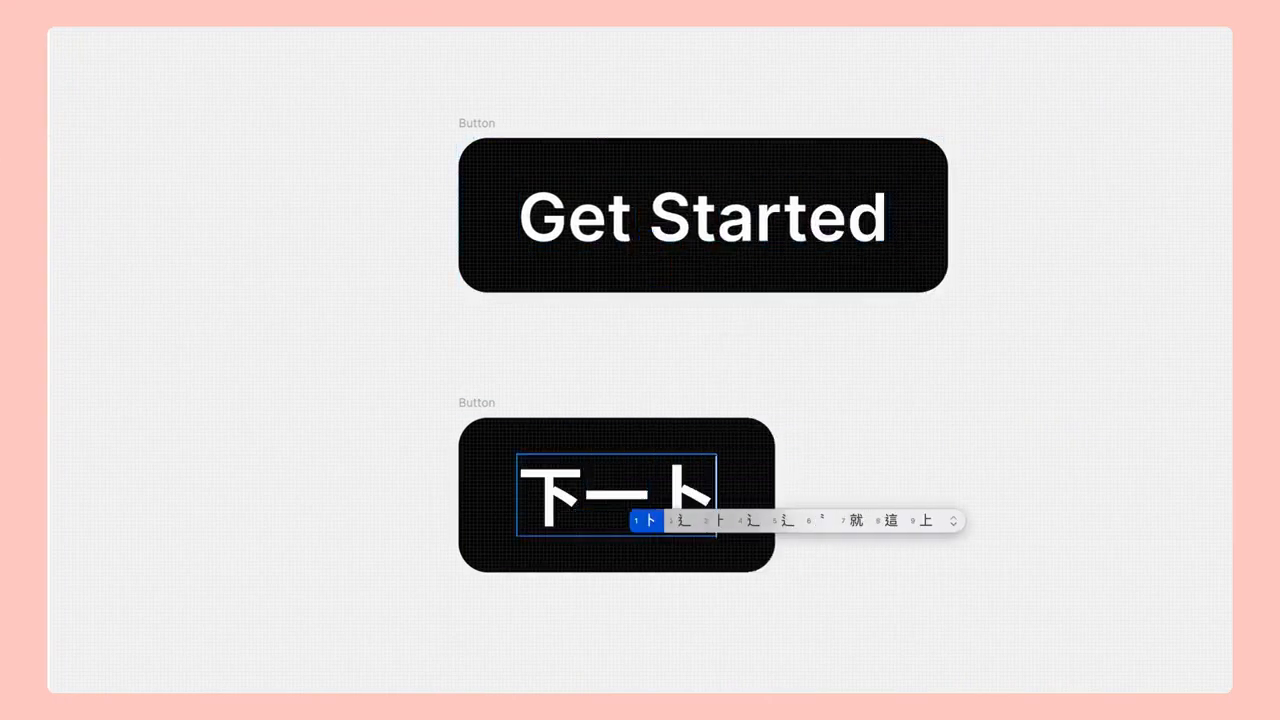
click(850, 478)
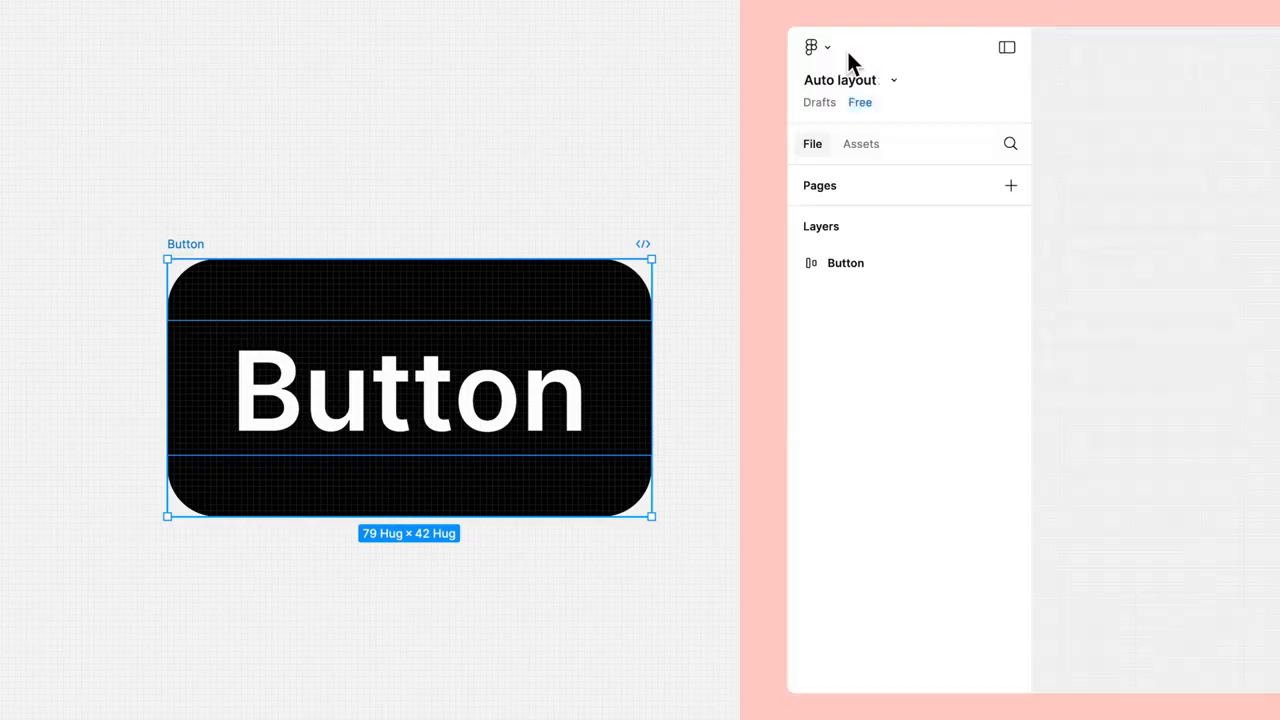
- Open the nudge amount setting from the file's preferences
click(826, 47)
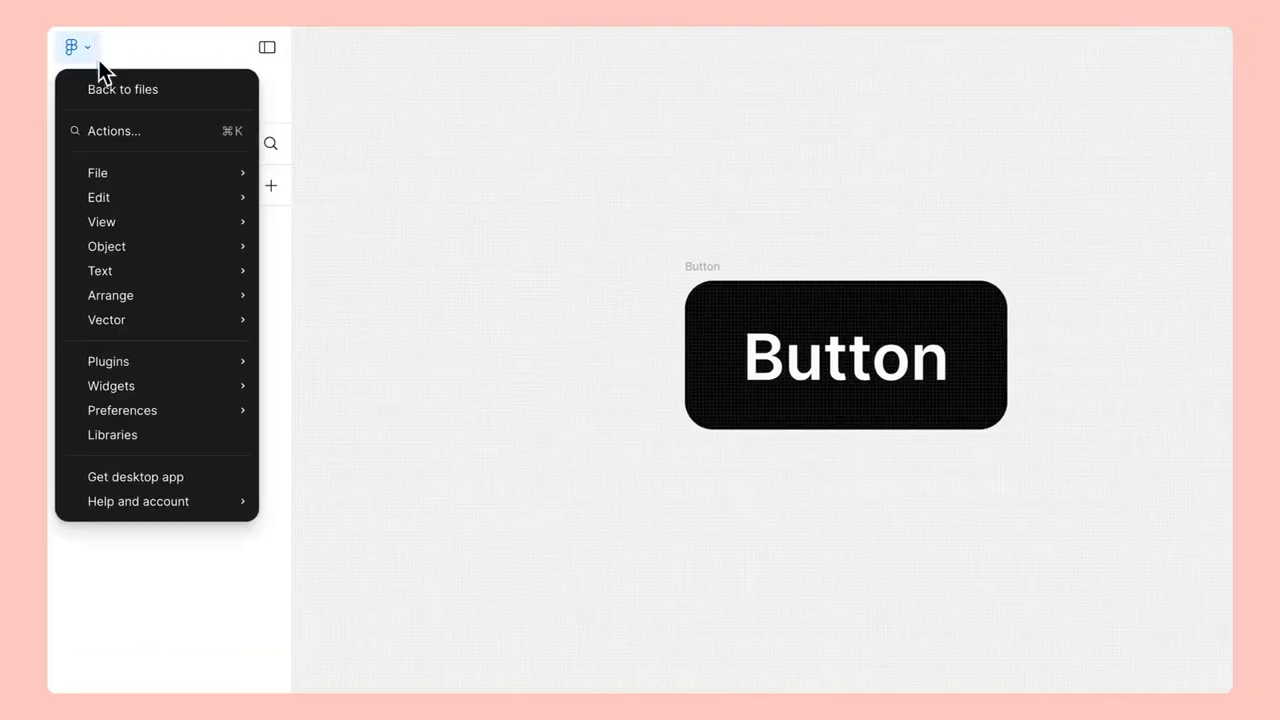
mouse_move(148, 415)
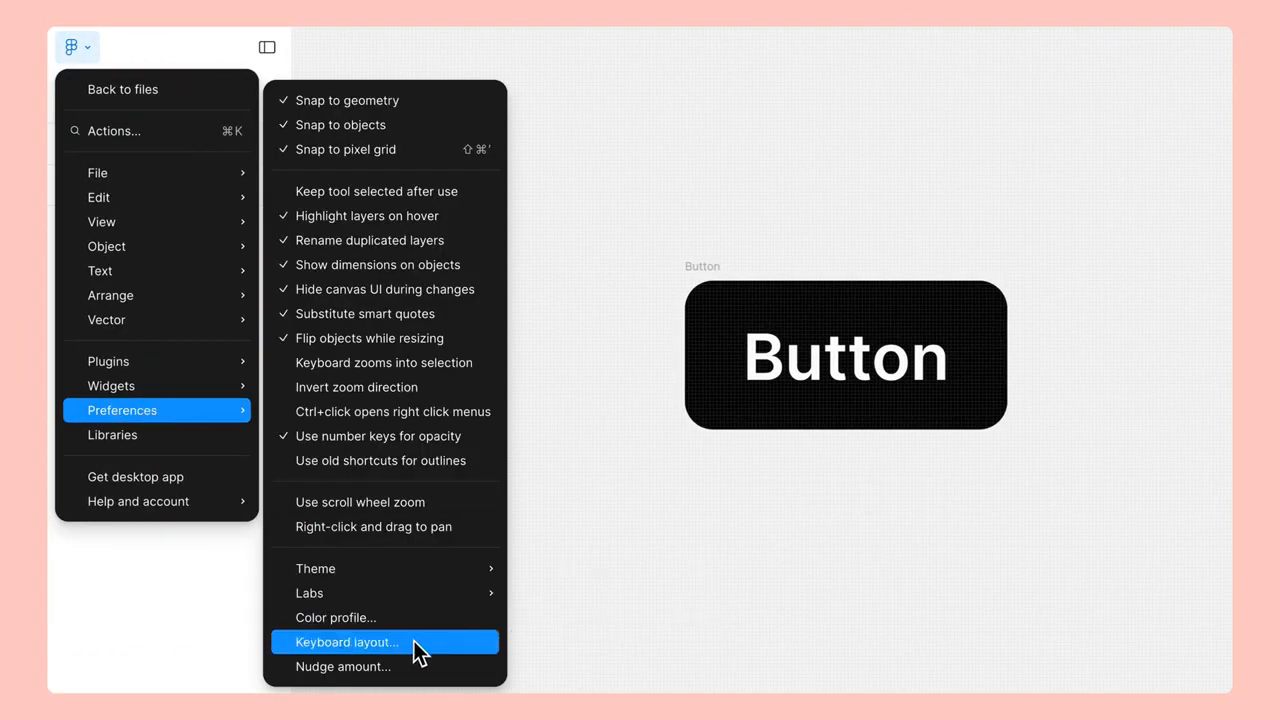
click(408, 665)
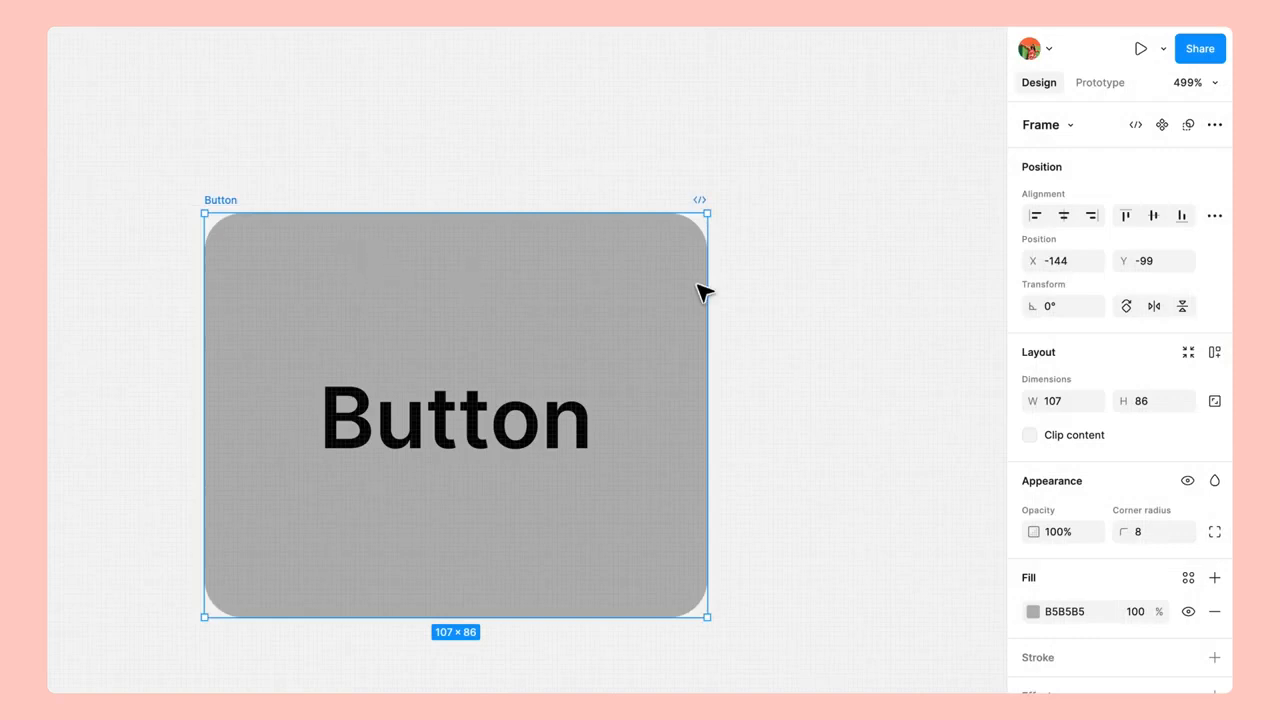
- Add auto layout to the Button frame and set its horizontal padding to 16
click(1214, 353)
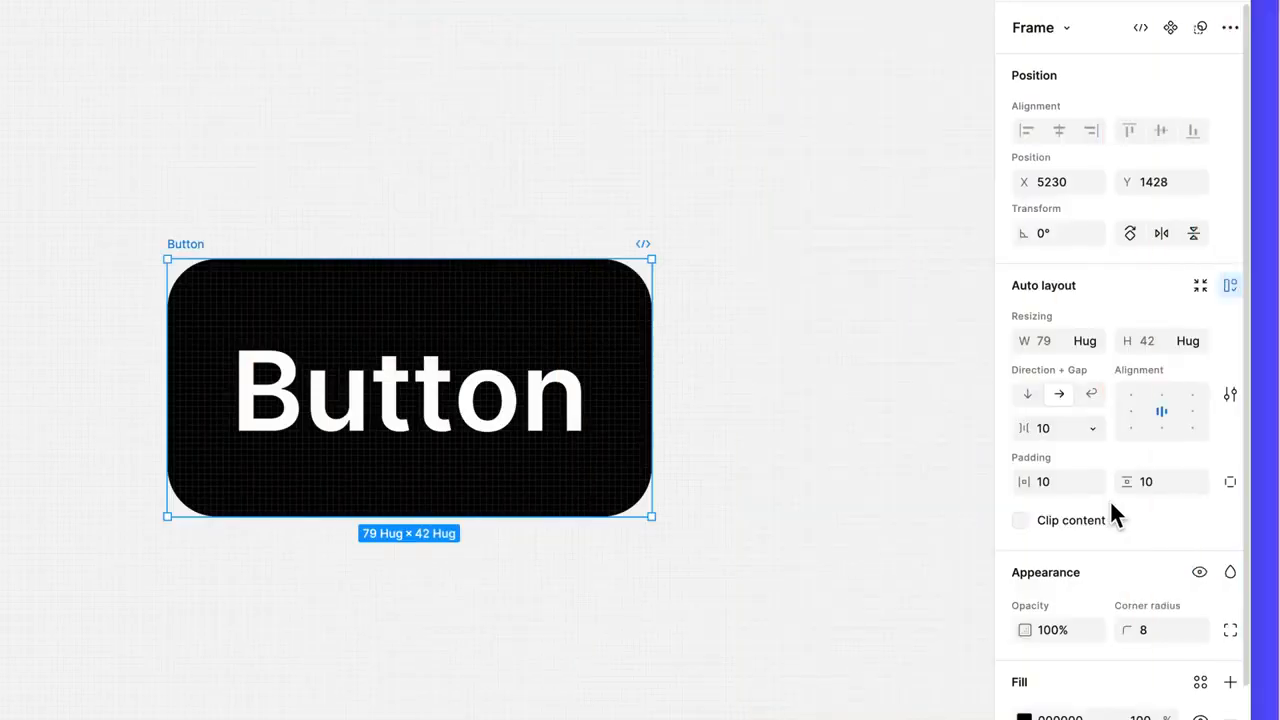
click(1061, 481)
text(16)
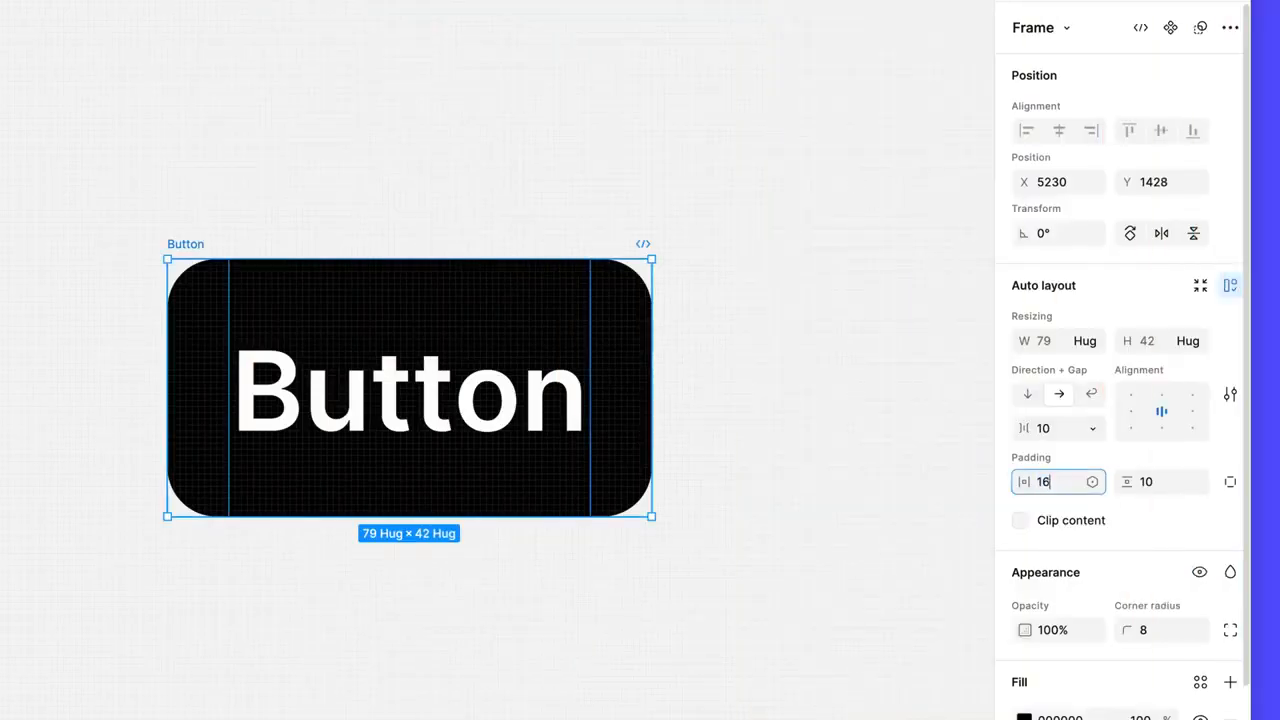
key(Return)
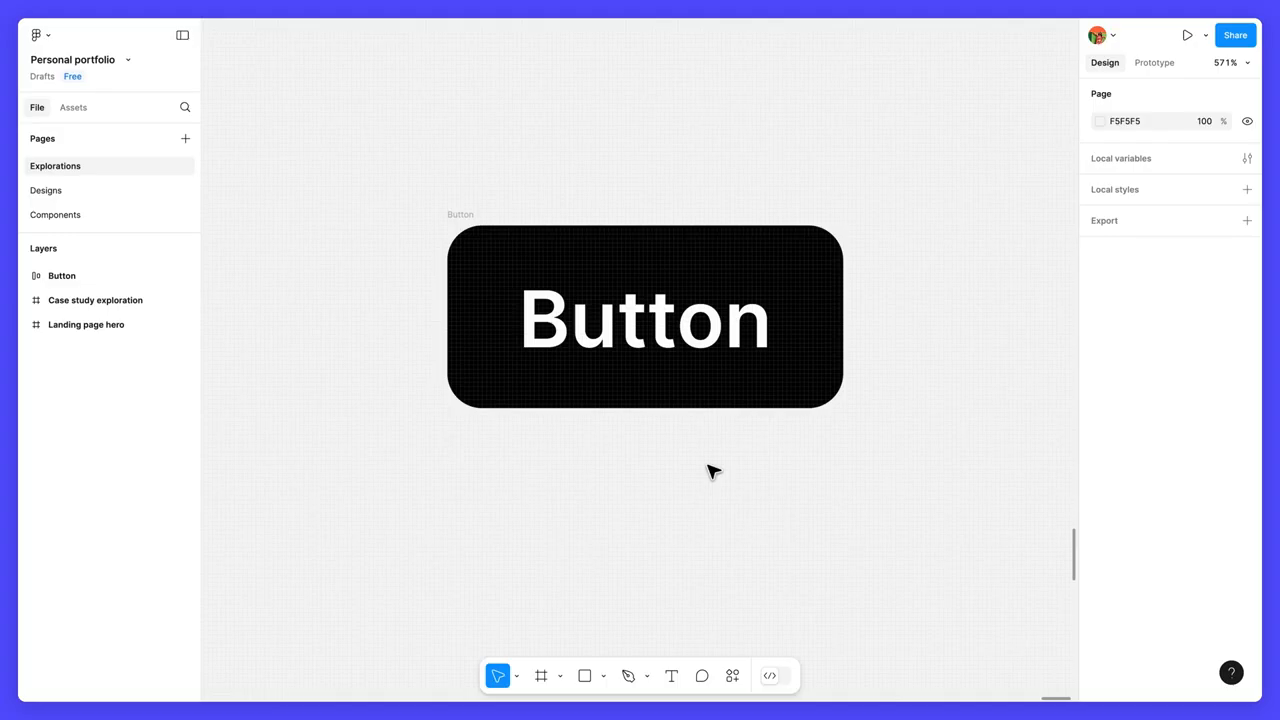
- Turn the Button frame on the Explorations page into a component
click(462, 214)
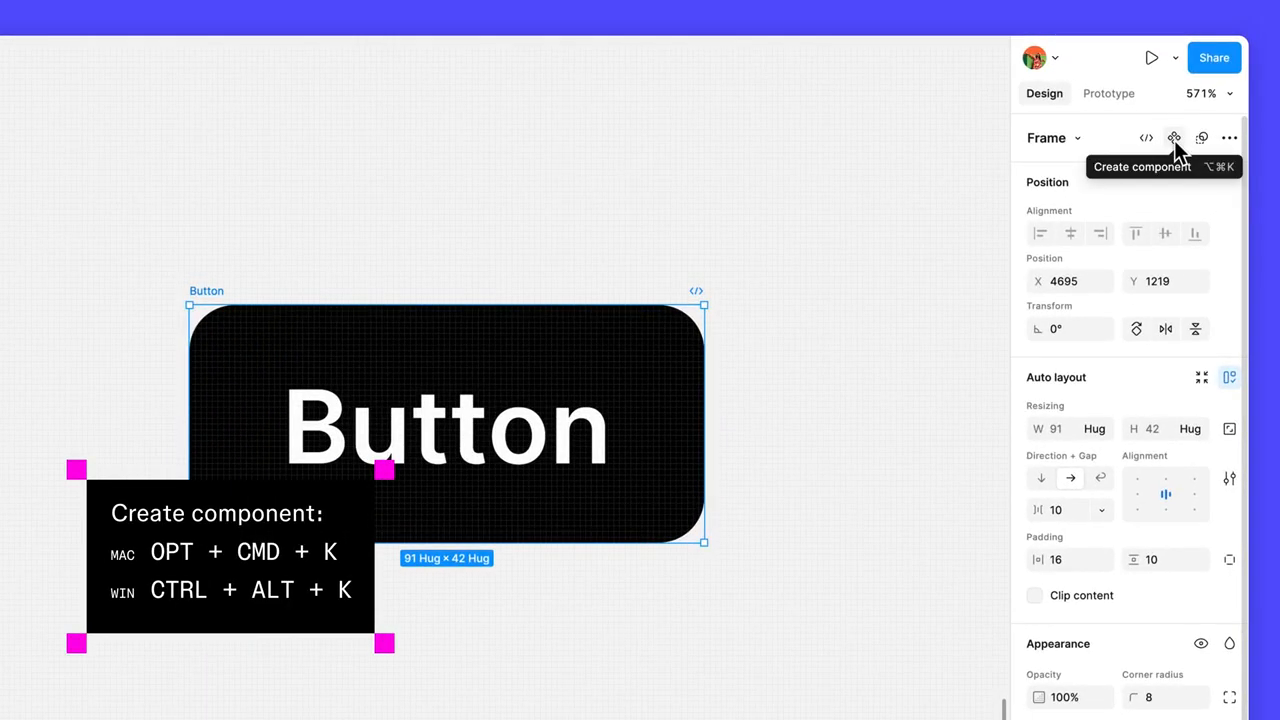
click(1174, 140)
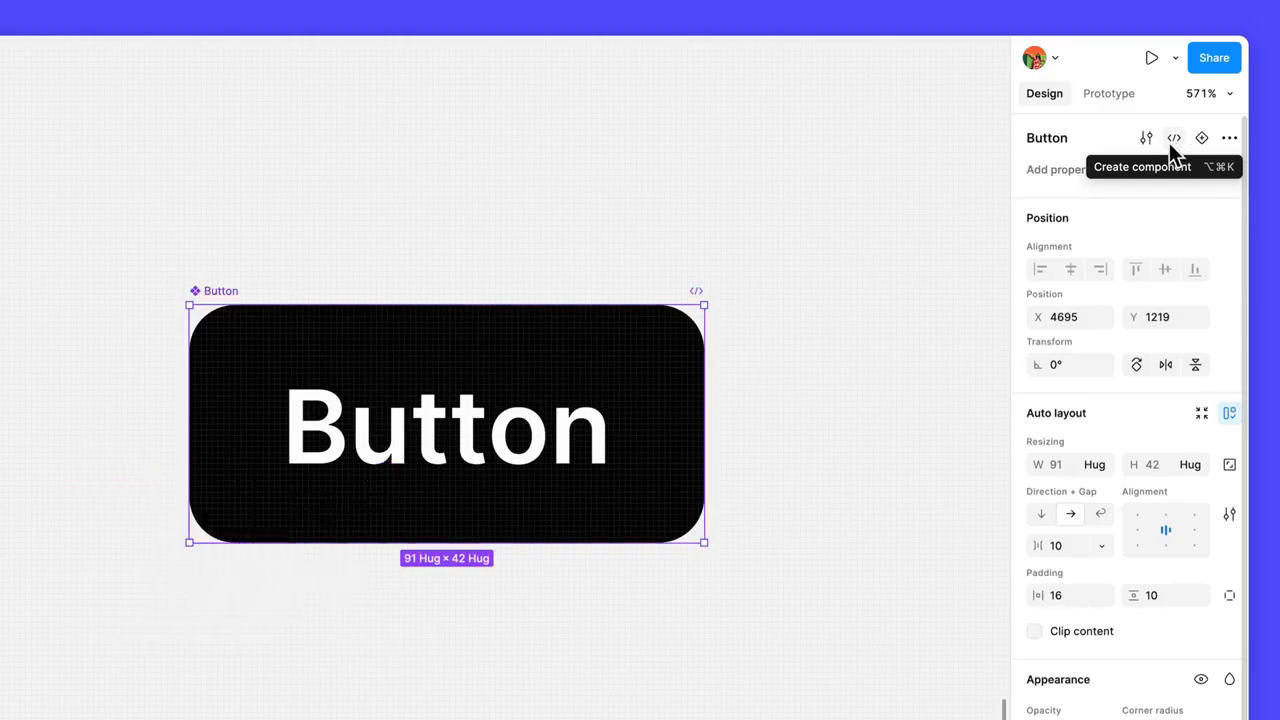